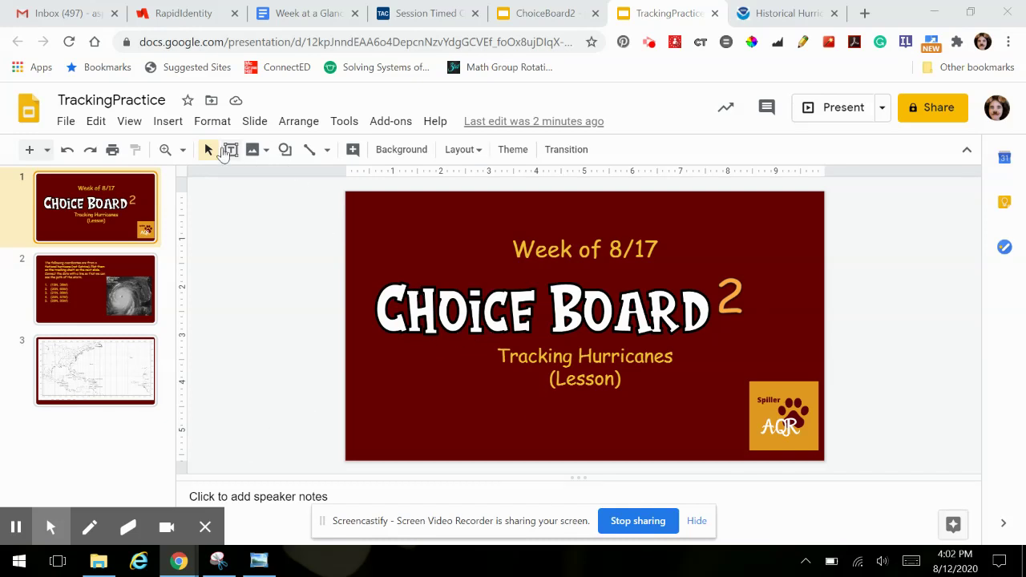
Show slide 2's five hurricane coordinates, trying 100% and 50% zoom before settling on Fit.
{"action": "left_click", "coordinate": [183, 150]}
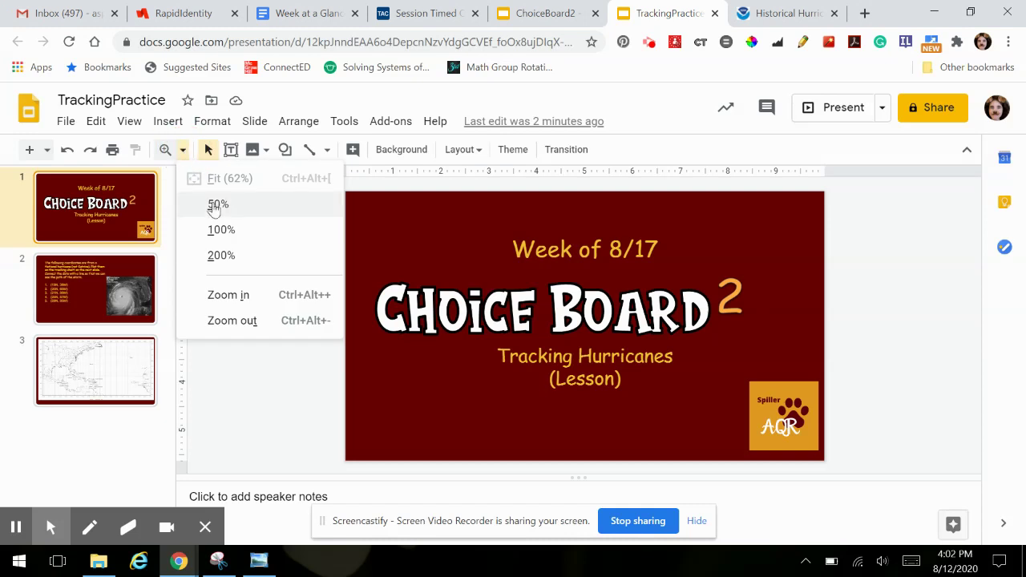
{"action": "left_click", "coordinate": [221, 231]}
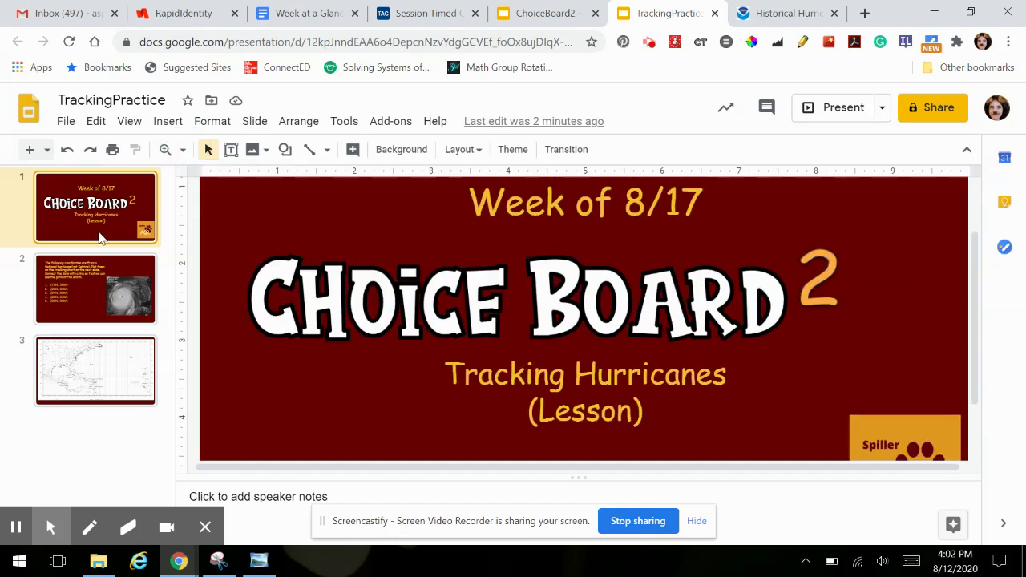
{"action": "left_click", "coordinate": [95, 275]}
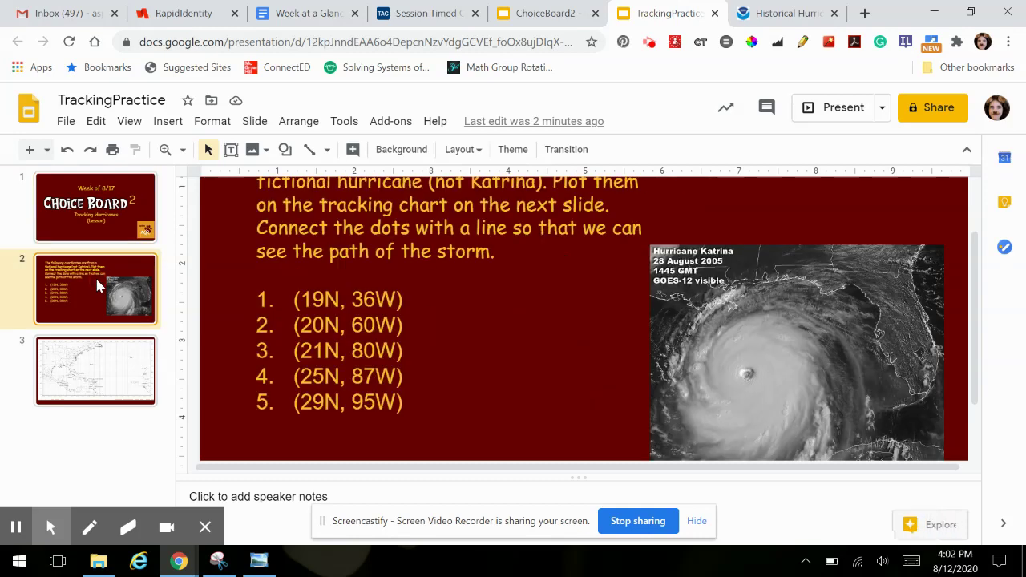
{"action": "left_click", "coordinate": [182, 150]}
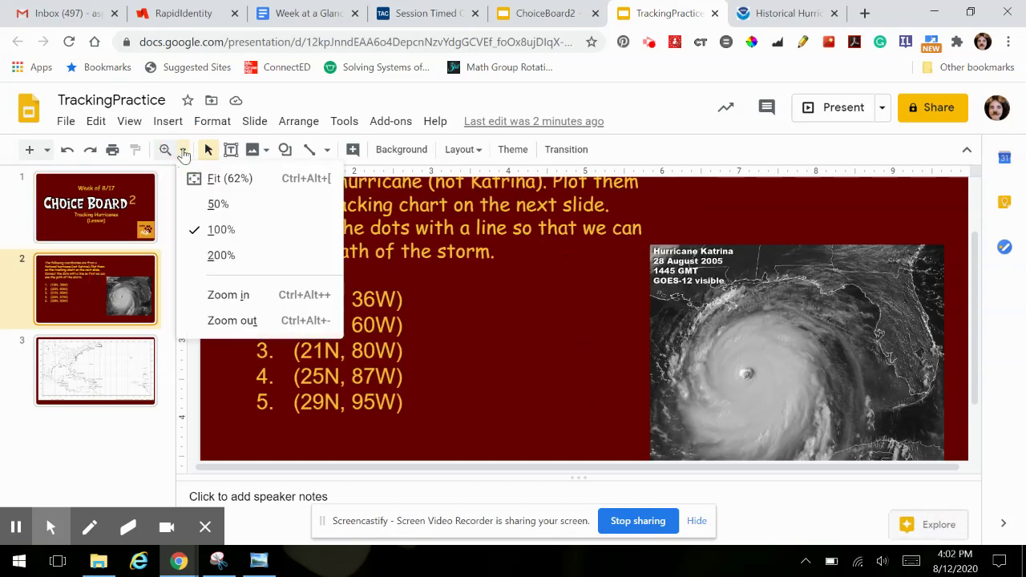
{"action": "left_click", "coordinate": [220, 206]}
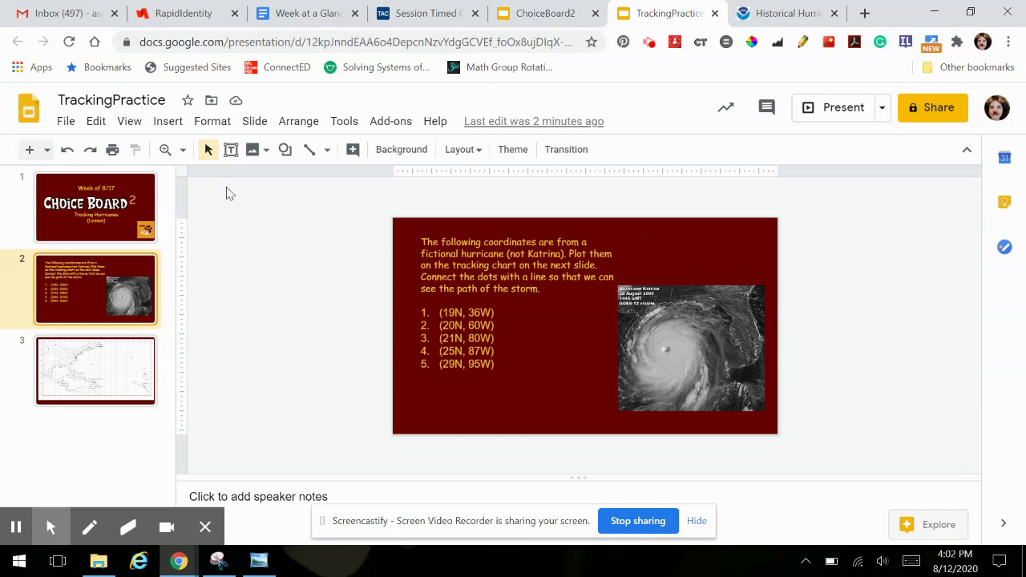
{"action": "left_click", "coordinate": [189, 152]}
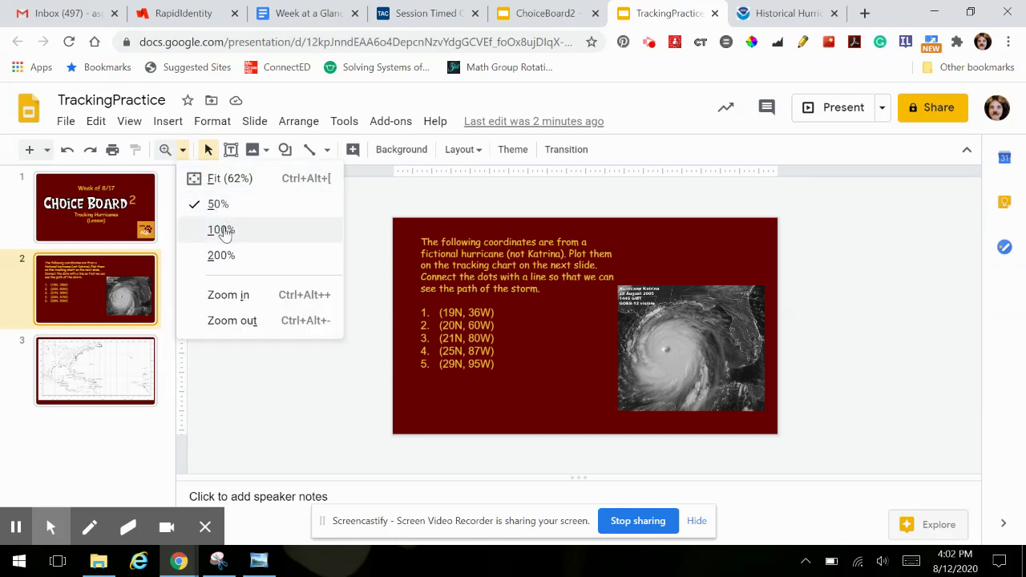
{"action": "left_click", "coordinate": [231, 183]}
{"action": "left_click", "coordinate": [277, 310]}
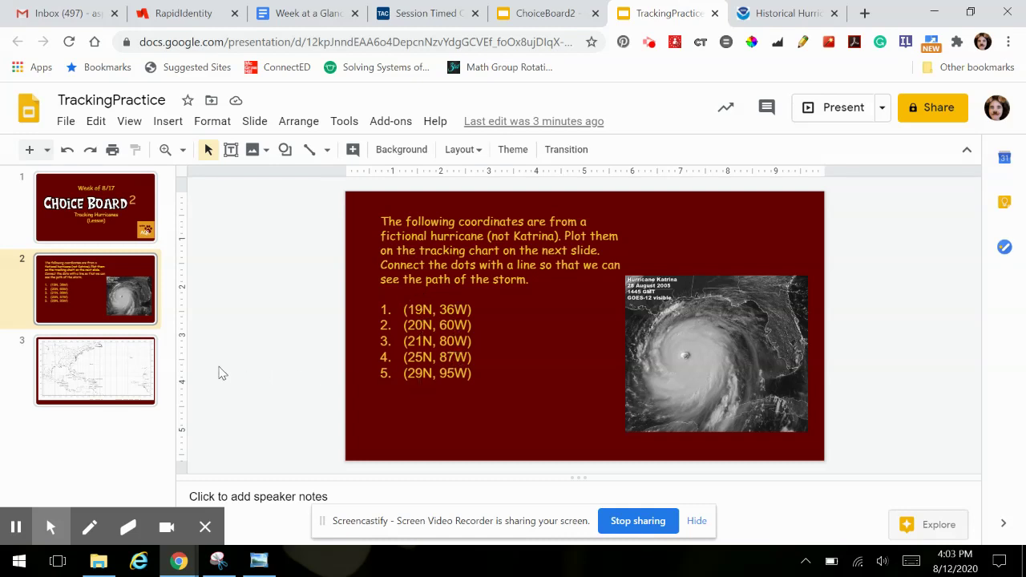
Go to slide 3 with the blank Atlantic hurricane tracking chart.
{"action": "left_click", "coordinate": [119, 377]}
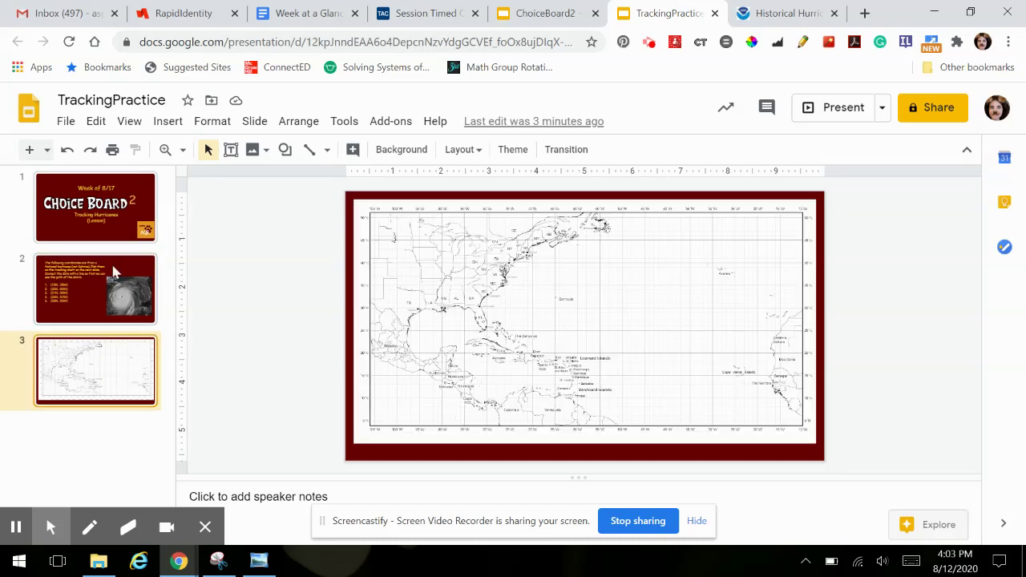
Zoom the tracking map to 100% and scroll down across its grid.
{"action": "left_click", "coordinate": [184, 151]}
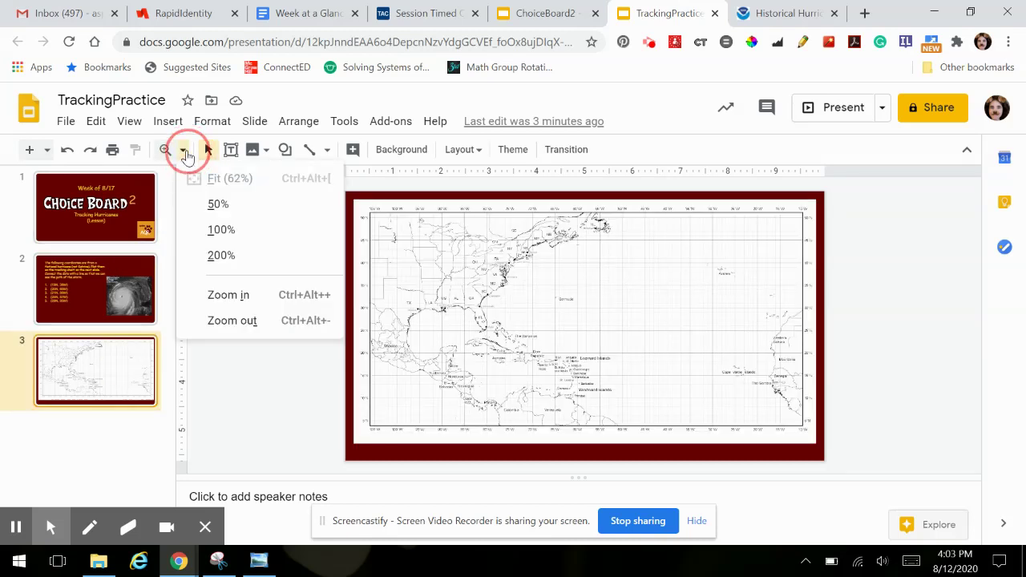
{"action": "left_click", "coordinate": [227, 233]}
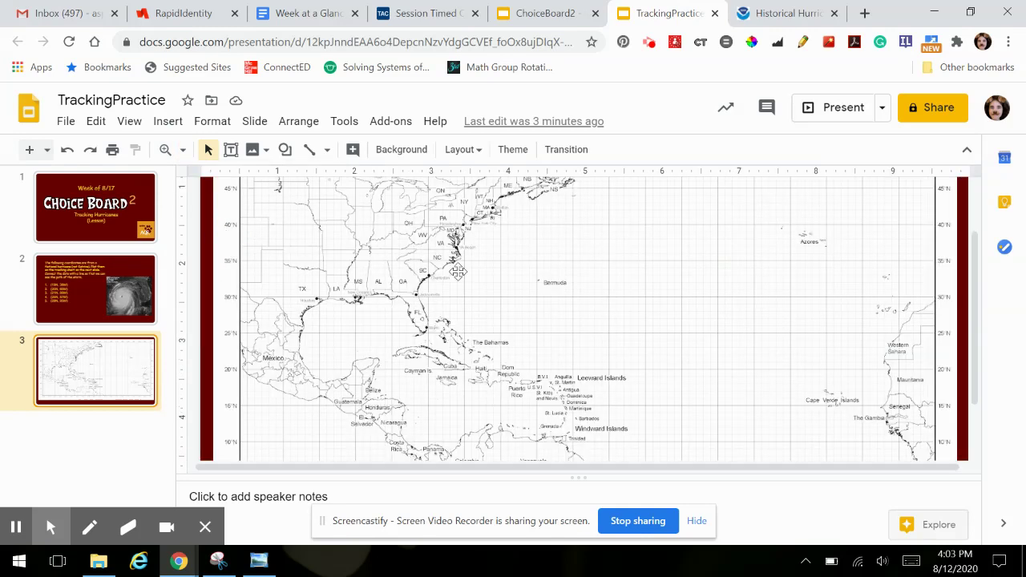
{"action": "scroll", "coordinate": [650, 311], "scroll_direction": "down", "scroll_amount": 1}
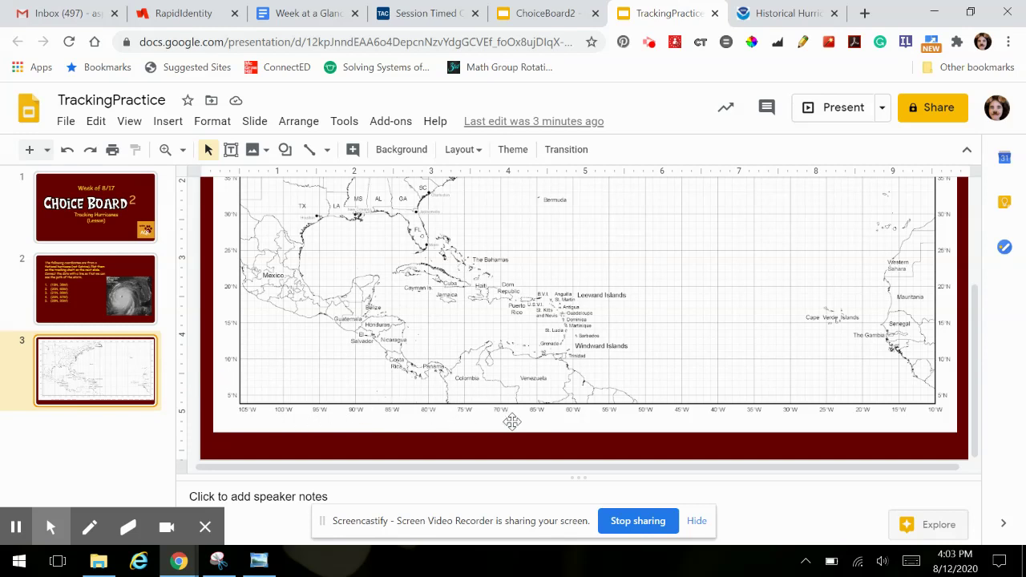
Compare the coordinates on slide 2 against the map on slide 3, twice.
{"action": "left_click", "coordinate": [83, 318]}
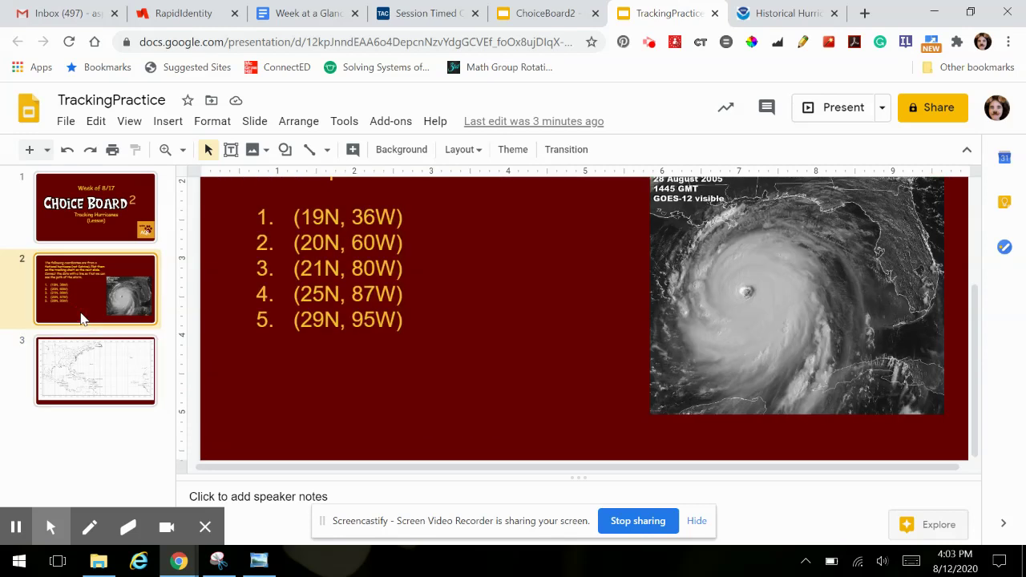
{"action": "left_click", "coordinate": [87, 367]}
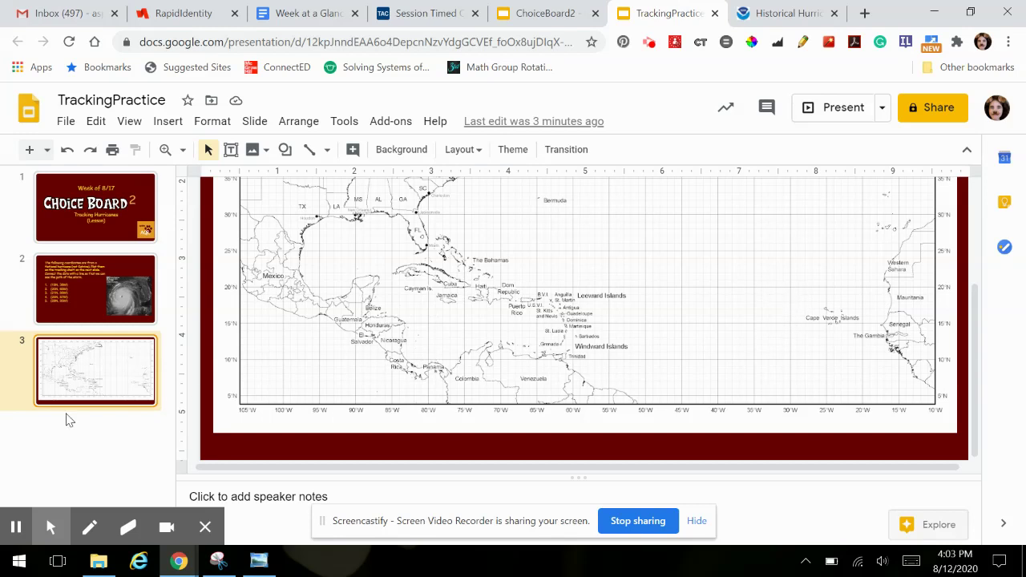
{"action": "left_click", "coordinate": [77, 298]}
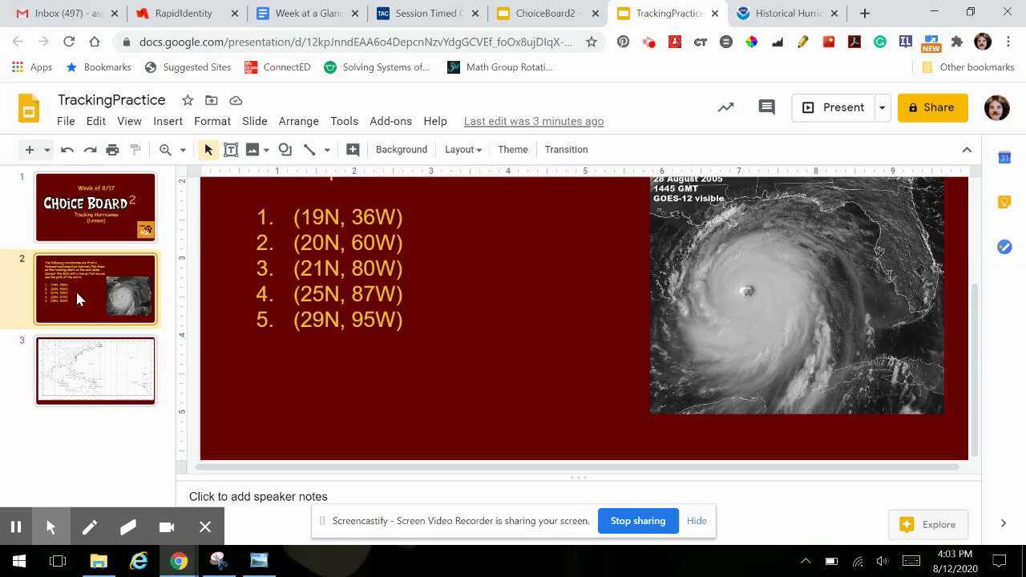
{"action": "left_click", "coordinate": [86, 371]}
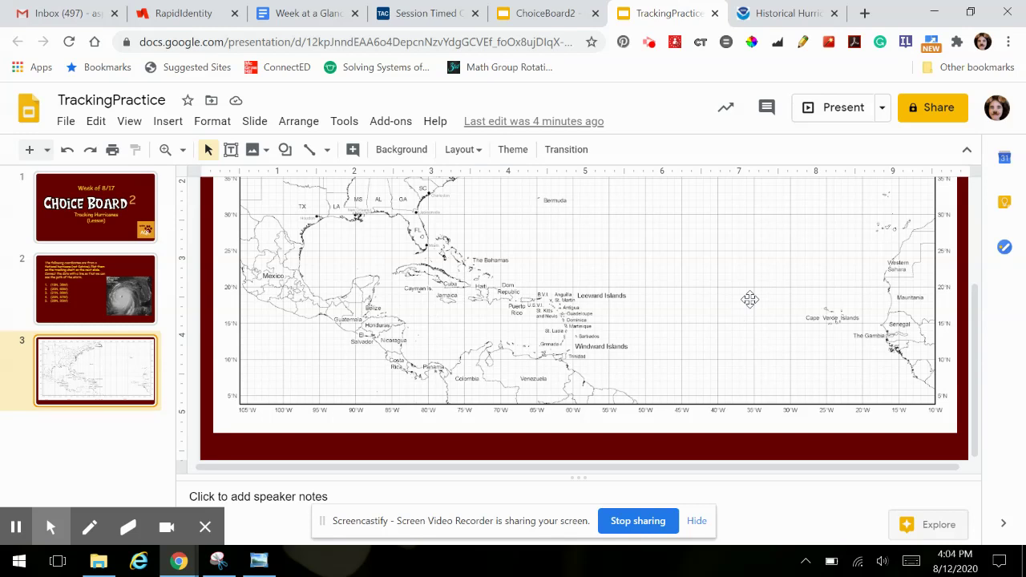
Draw a small oval on the tracking map.
{"action": "left_click", "coordinate": [286, 151]}
{"action": "mouse_move", "coordinate": [329, 177]}
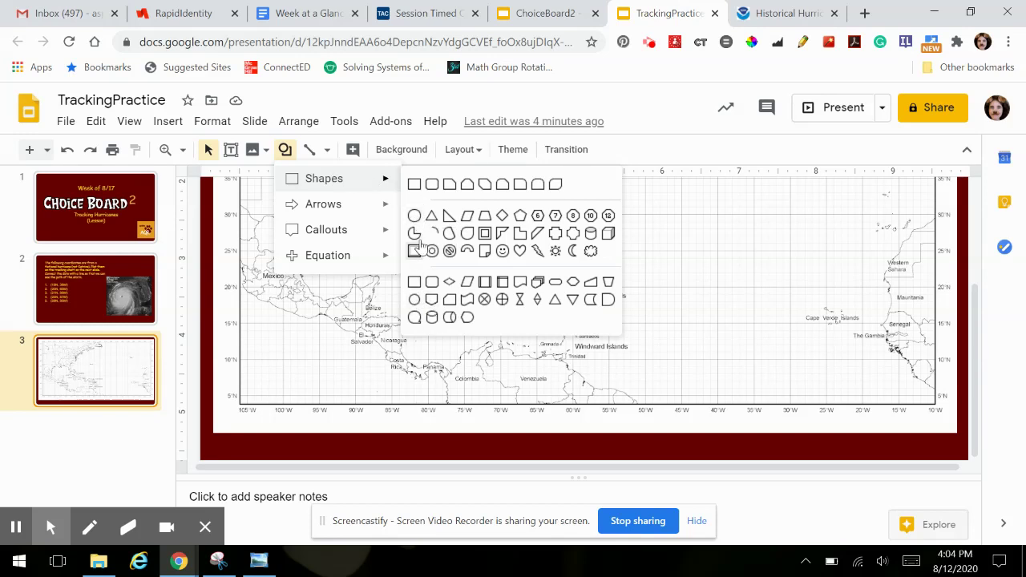
{"action": "left_click", "coordinate": [414, 216]}
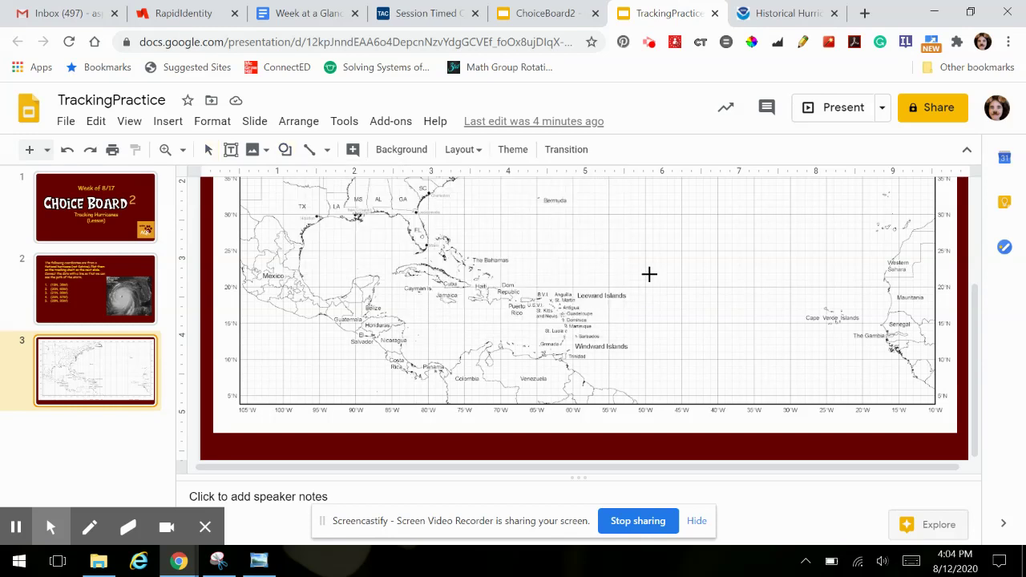
{"action": "left_click_drag", "start_coordinate": [649, 275], "coordinate": [663, 258]}
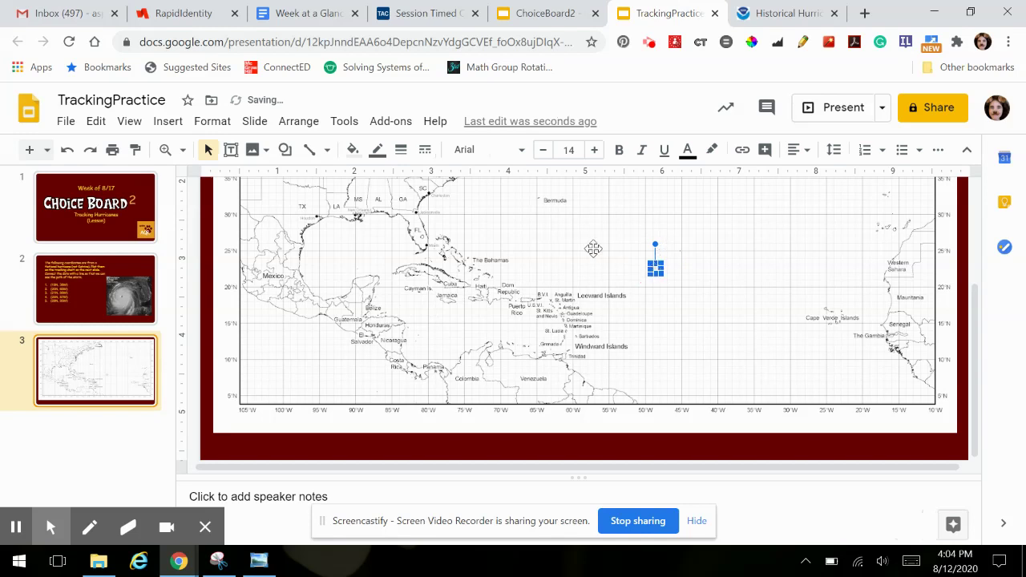
Fill the oval dark purple and move it to 19N, 36W.
{"action": "left_click", "coordinate": [353, 149]}
{"action": "left_click", "coordinate": [498, 344]}
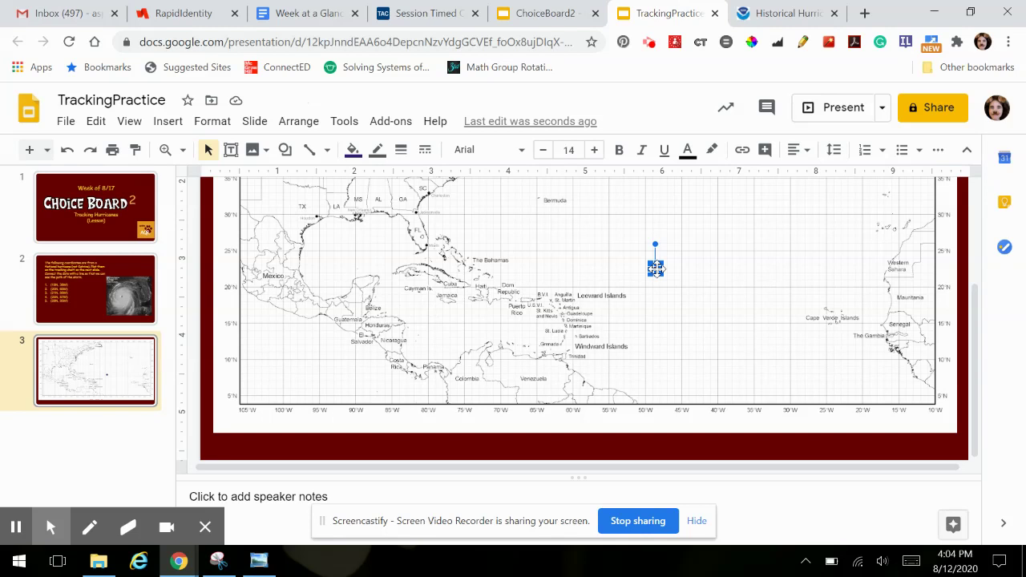
{"action": "left_click_drag", "start_coordinate": [655, 269], "coordinate": [747, 294]}
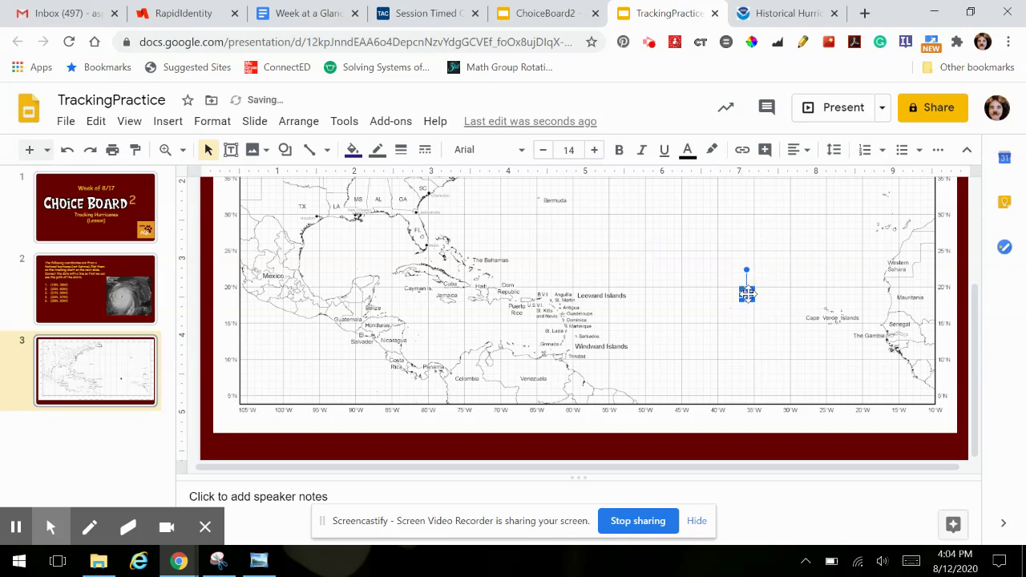
{"action": "left_click", "coordinate": [685, 259]}
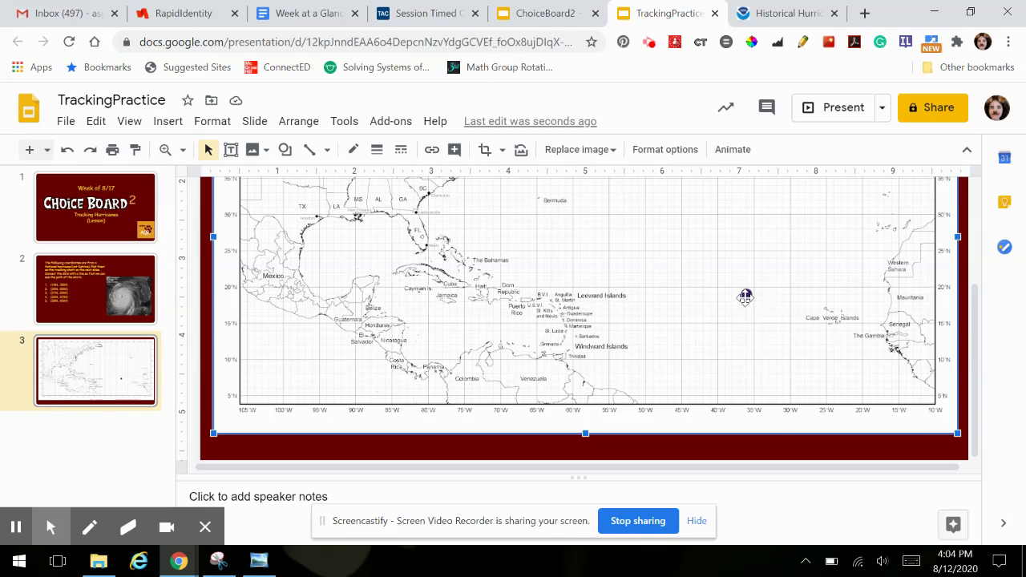
Paste a copy of the dot and look up the second coordinate, 20N 60W, on slide 2.
{"action": "left_click", "coordinate": [745, 297]}
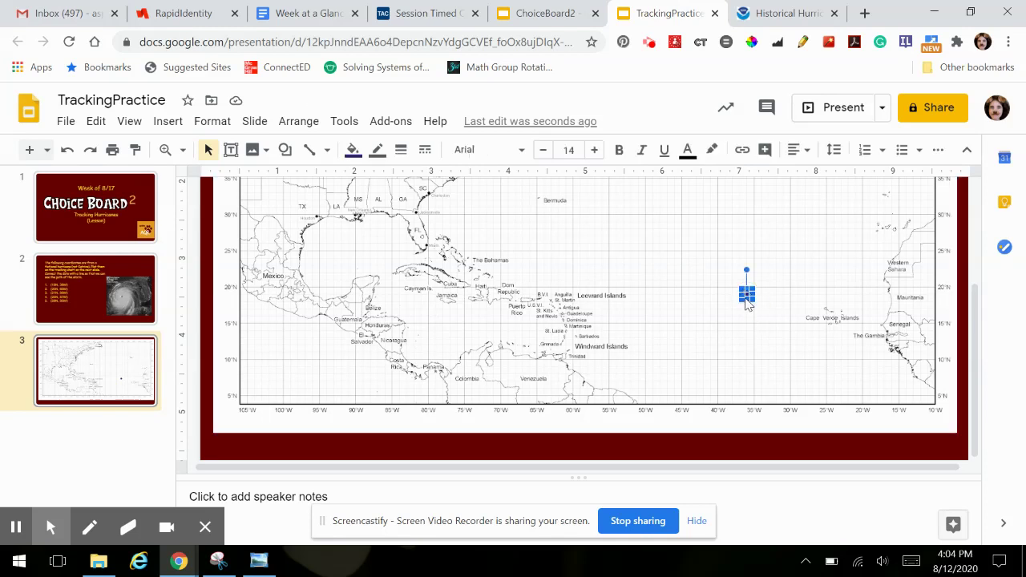
{"action": "left_click", "coordinate": [635, 248]}
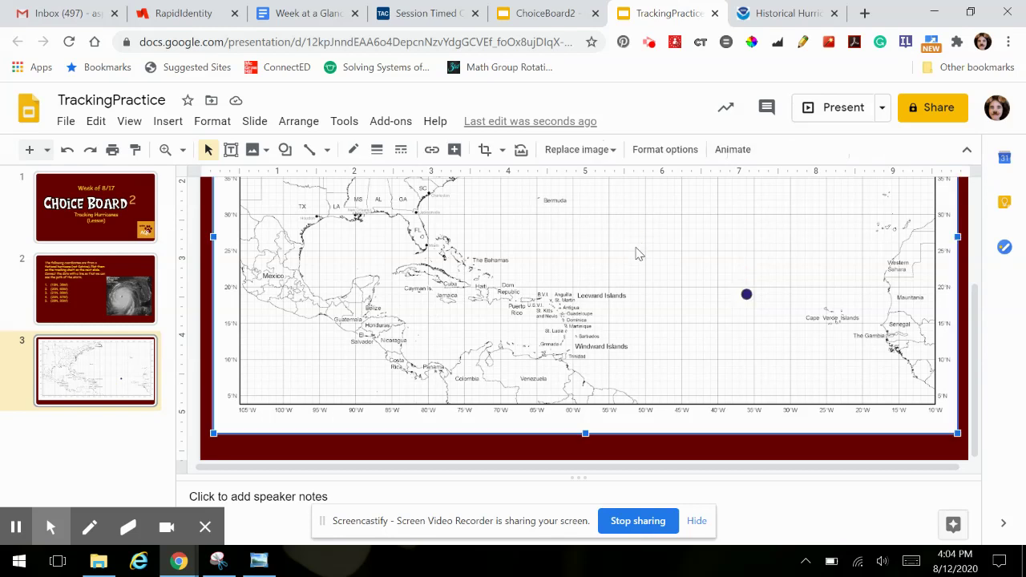
{"action": "key", "text": "ctrl+v"}
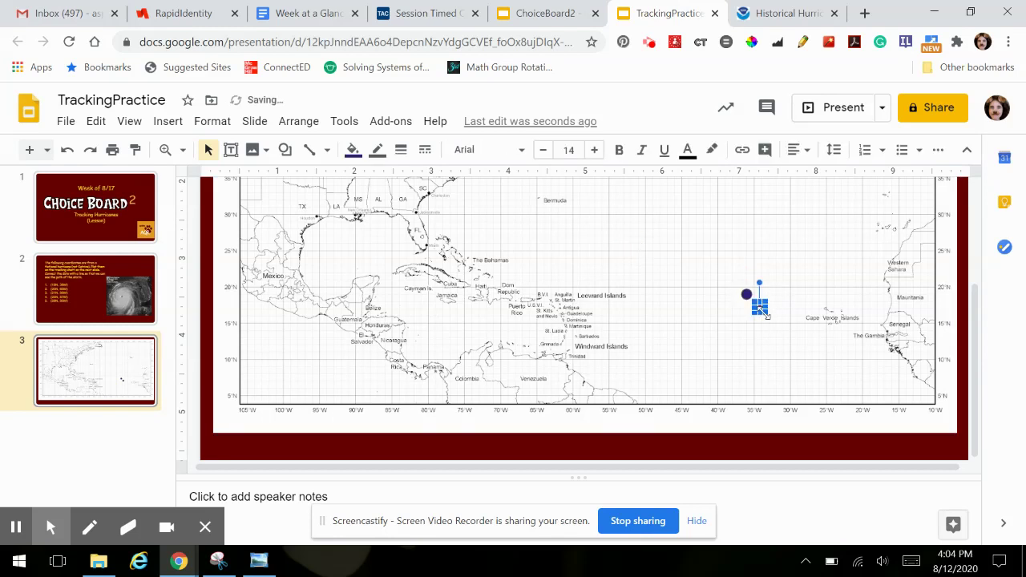
{"action": "left_click", "coordinate": [81, 300]}
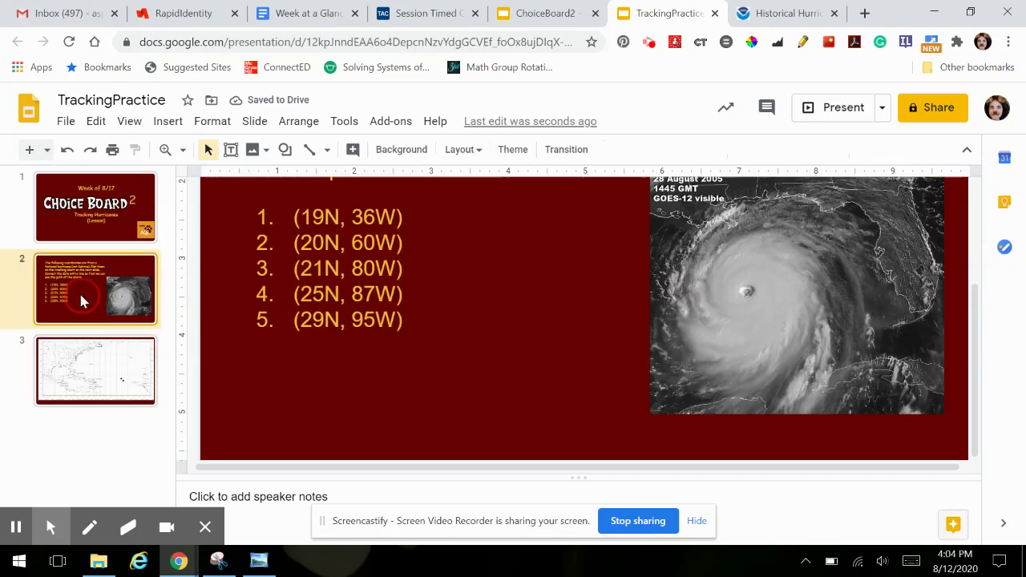
{"action": "left_click", "coordinate": [299, 243]}
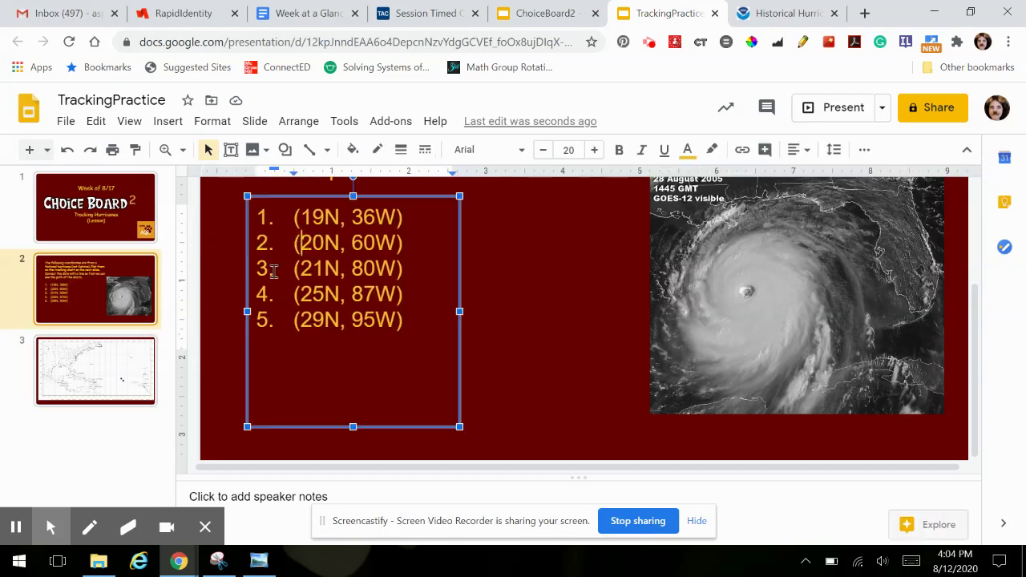
{"action": "left_click", "coordinate": [134, 366]}
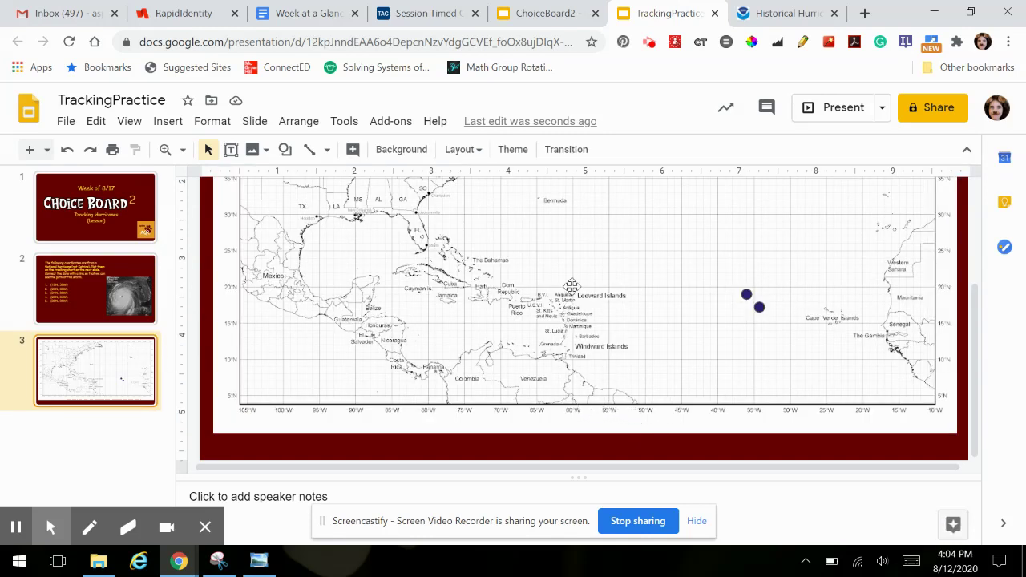
Move the copied dot to 20N, 60W by the Leeward Islands, then paste another copy.
{"action": "left_click", "coordinate": [760, 305]}
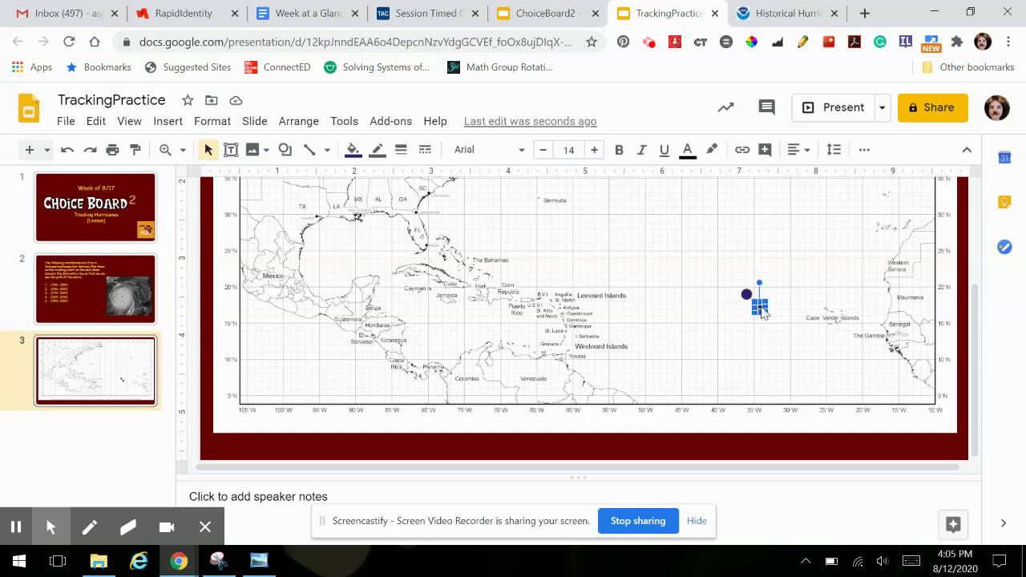
{"action": "left_click_drag", "start_coordinate": [760, 305], "coordinate": [573, 286]}
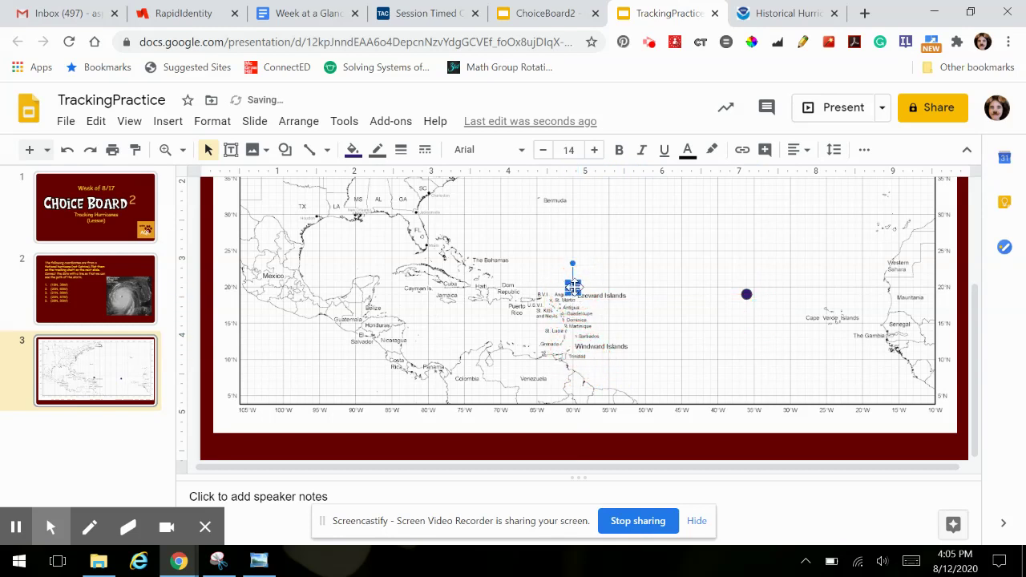
{"action": "left_click", "coordinate": [652, 333]}
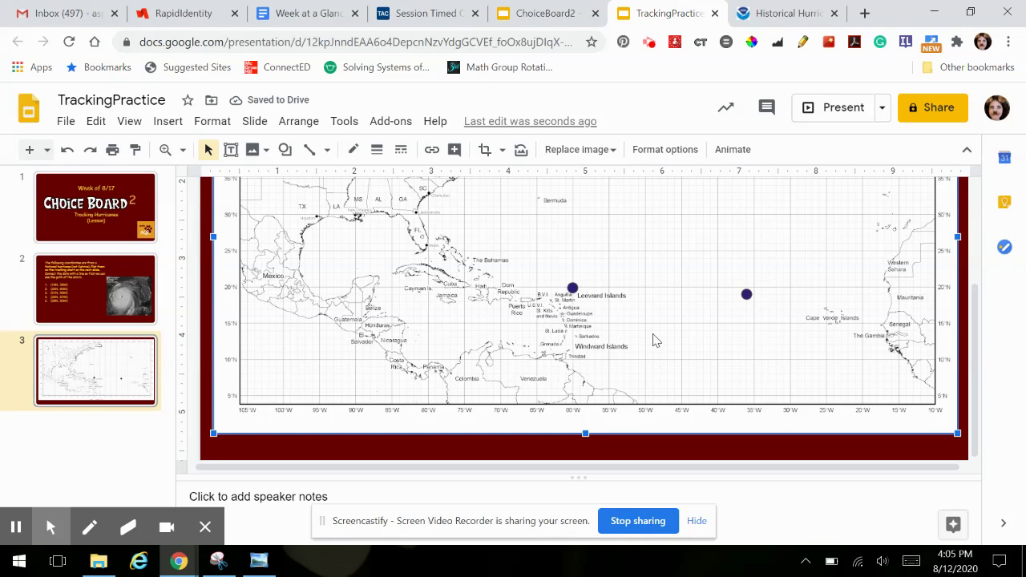
{"action": "key", "text": "ctrl+v"}
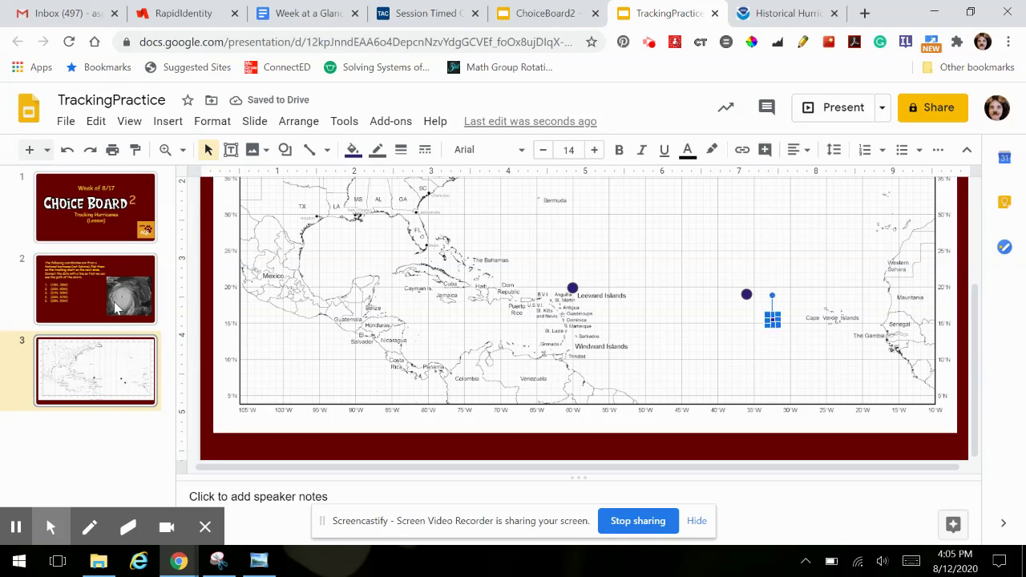
Check slide 2 and place a dot at 21N, 80W near the Cayman Islands.
{"action": "left_click", "coordinate": [81, 308]}
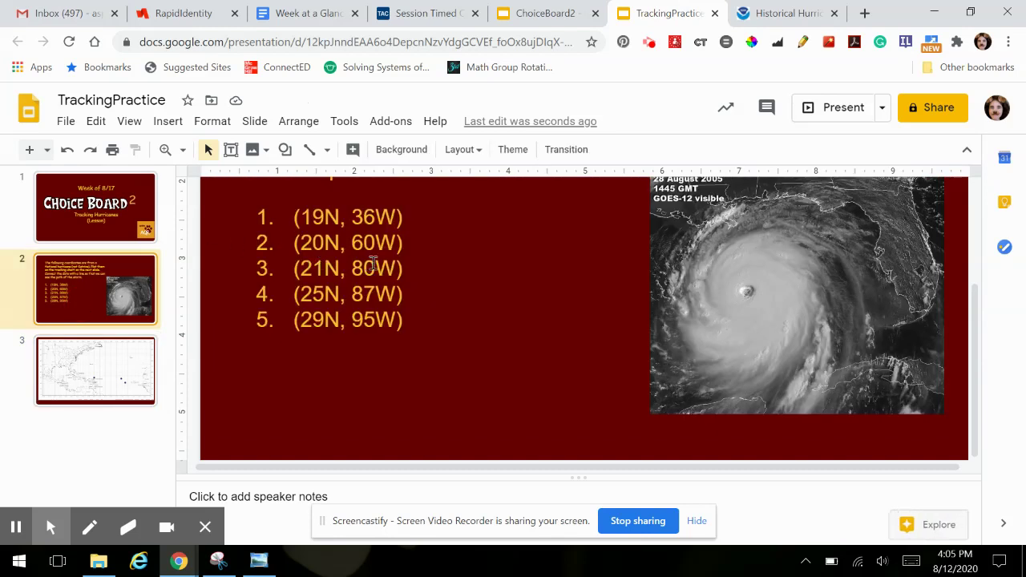
{"action": "left_click", "coordinate": [118, 375]}
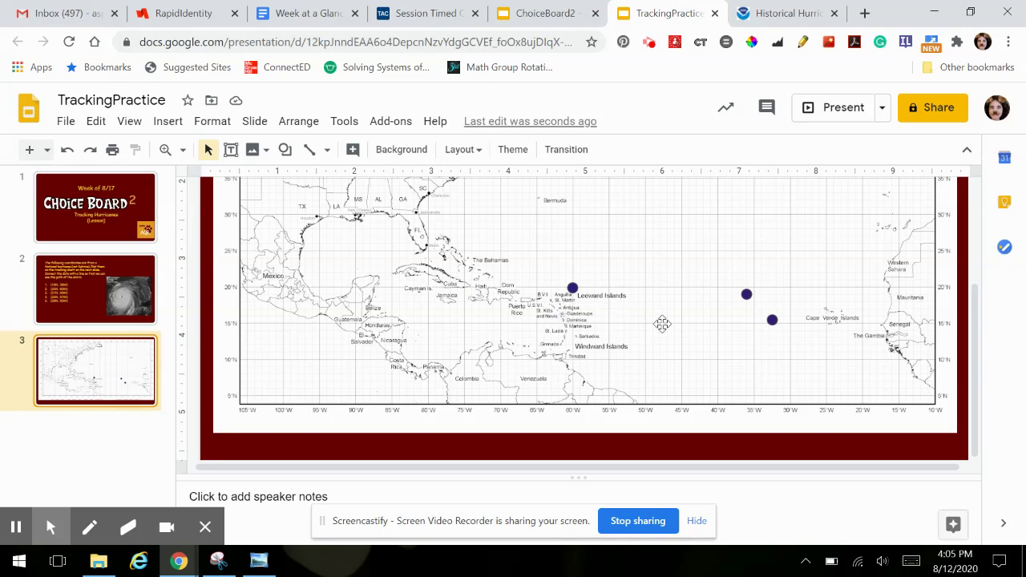
{"action": "left_click", "coordinate": [771, 319]}
{"action": "key", "text": "Delete"}
{"action": "left_click", "coordinate": [772, 319]}
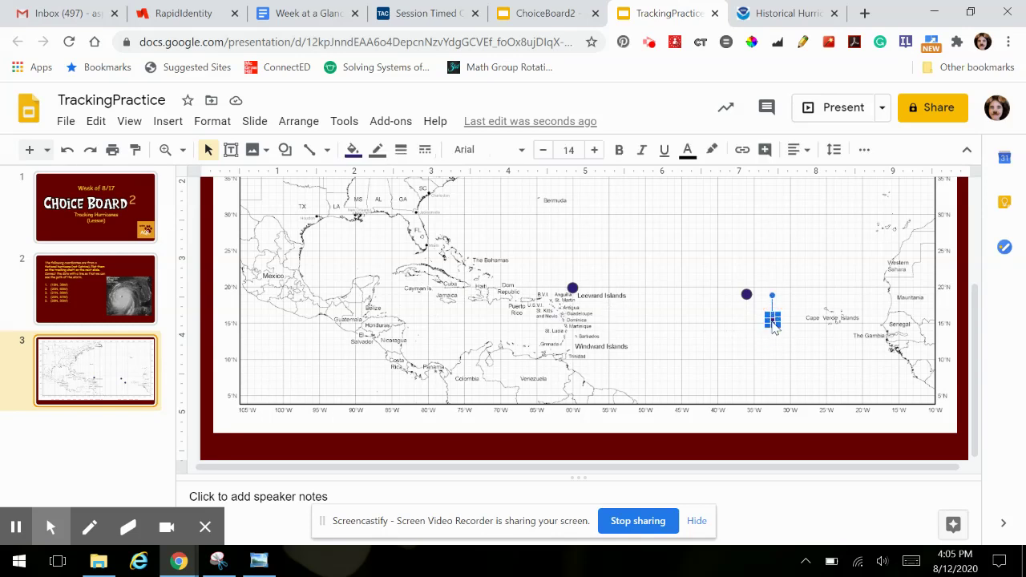
{"action": "left_click_drag", "start_coordinate": [774, 327], "coordinate": [428, 284]}
{"action": "left_click_drag", "start_coordinate": [429, 280], "coordinate": [428, 277]}
{"action": "left_click", "coordinate": [476, 322]}
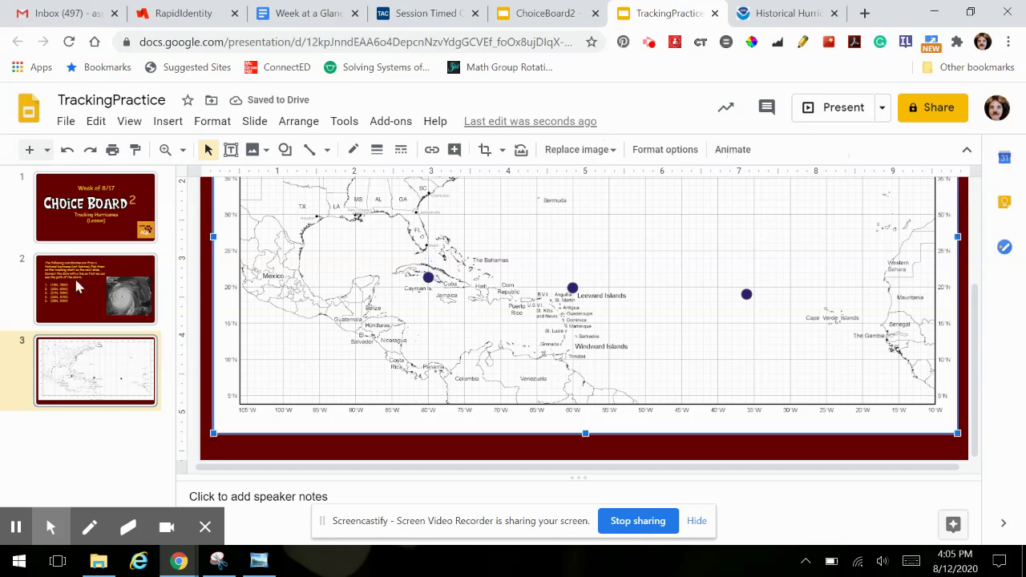
Check the next coordinate and paste a dot at 25N, 87W in the Gulf.
{"action": "left_click", "coordinate": [89, 293]}
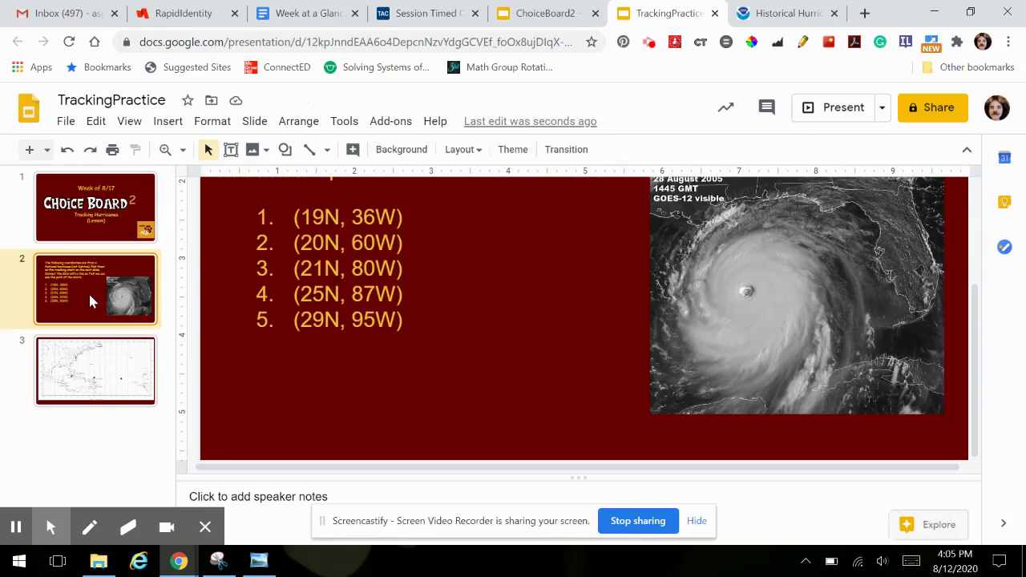
{"action": "left_click", "coordinate": [110, 382]}
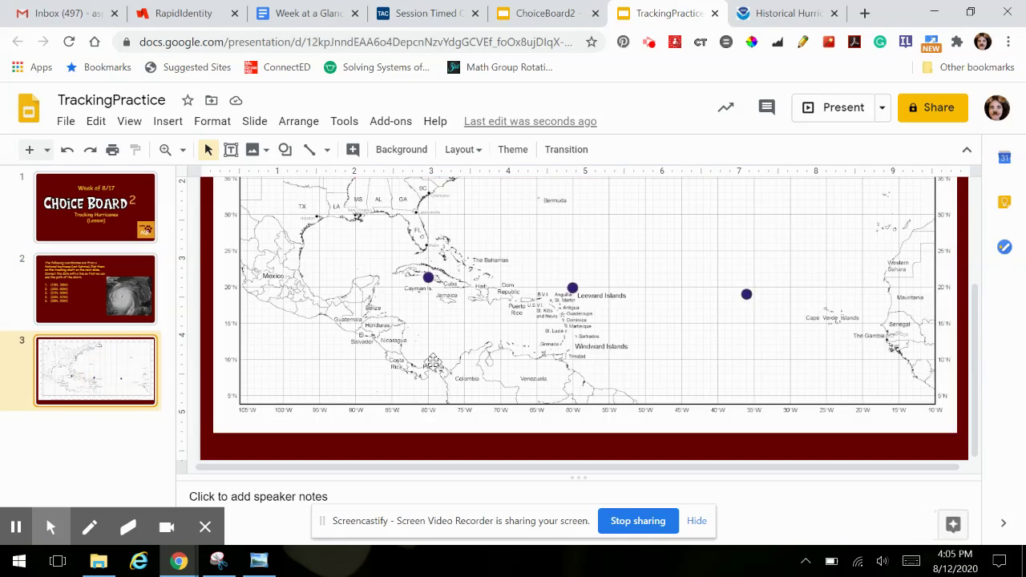
{"action": "key", "text": "ctrl+v"}
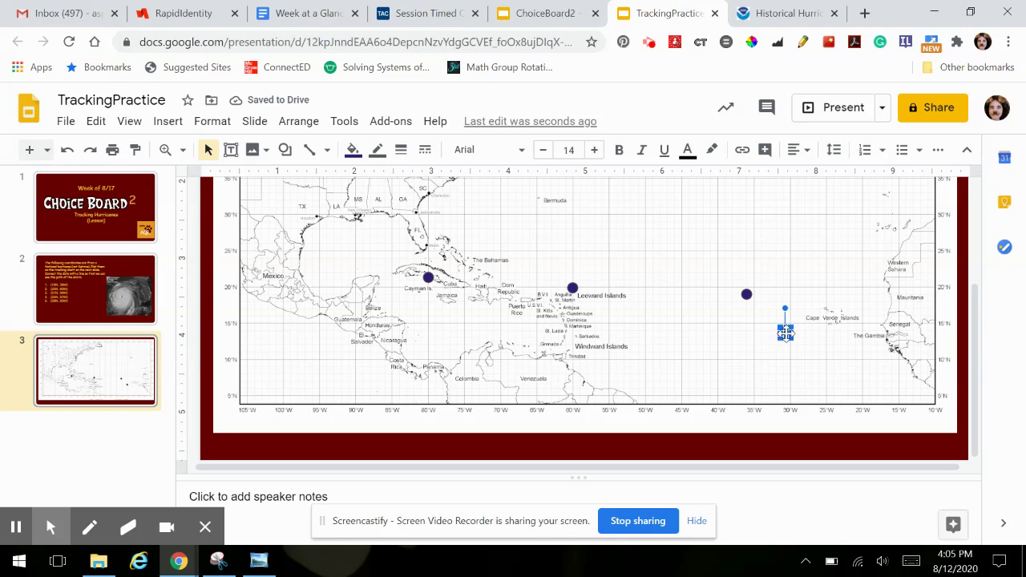
{"action": "left_click_drag", "start_coordinate": [784, 332], "coordinate": [377, 250]}
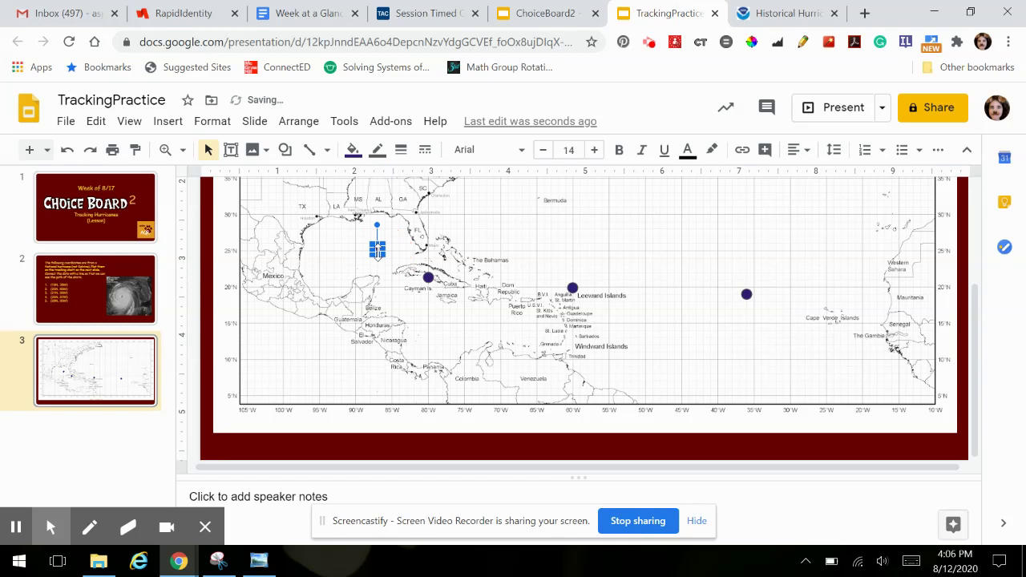
{"action": "left_click", "coordinate": [450, 325]}
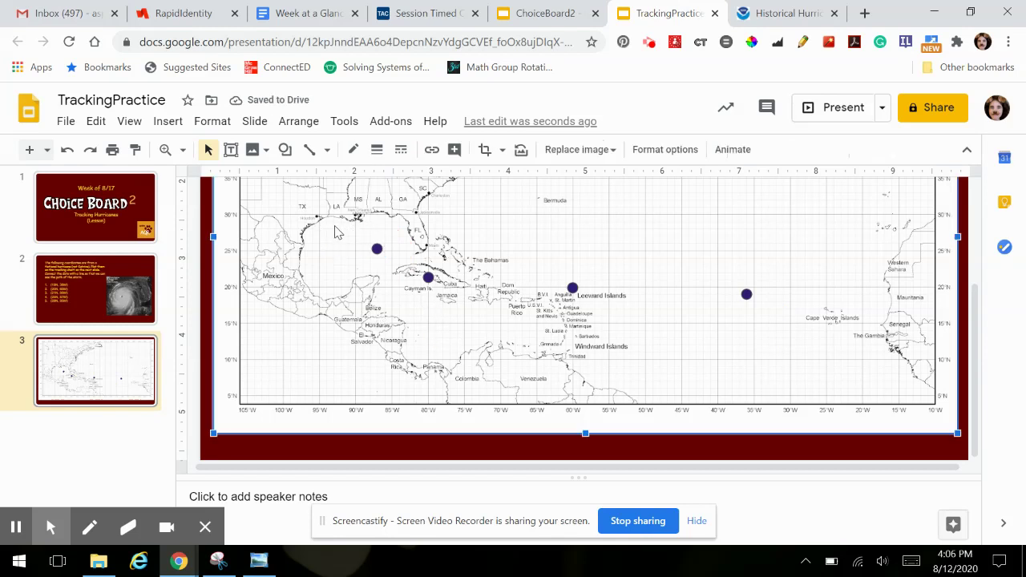
Check the last coordinate and paste a fifth dot at 29N, 95W near Texas.
{"action": "left_click", "coordinate": [96, 319]}
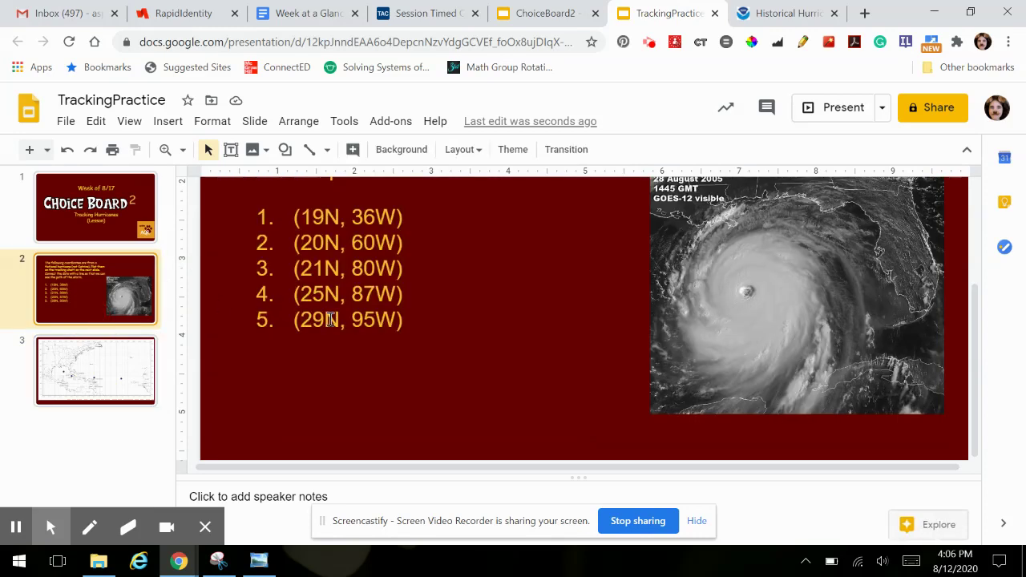
{"action": "left_click", "coordinate": [115, 369]}
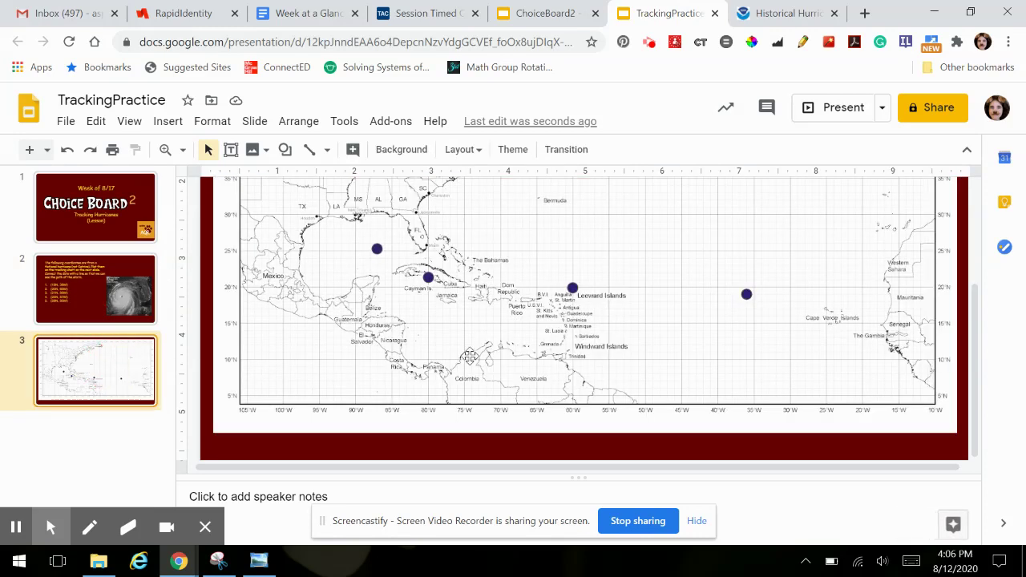
{"action": "key", "text": "ctrl+v"}
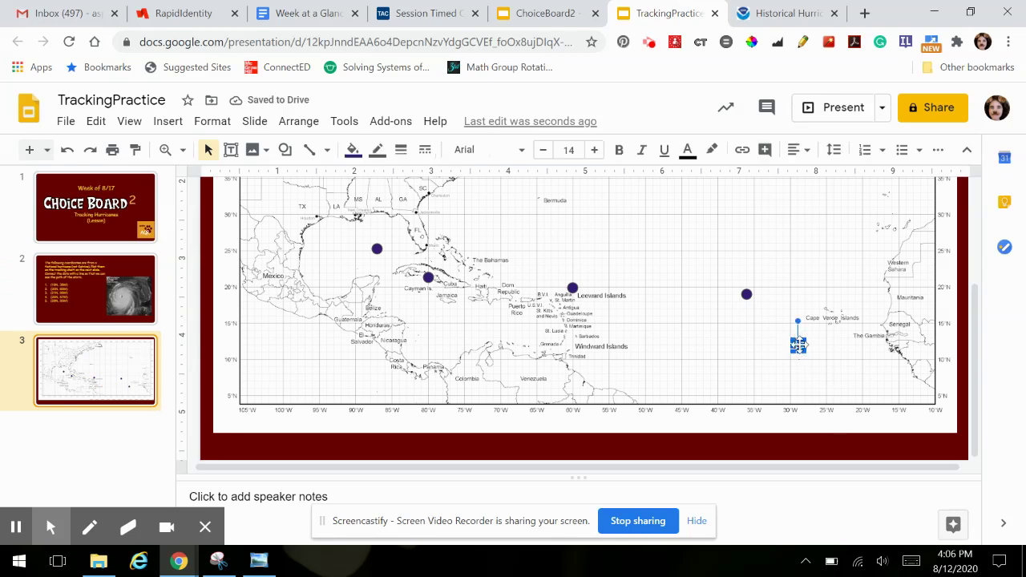
{"action": "left_click_drag", "start_coordinate": [797, 344], "coordinate": [319, 218]}
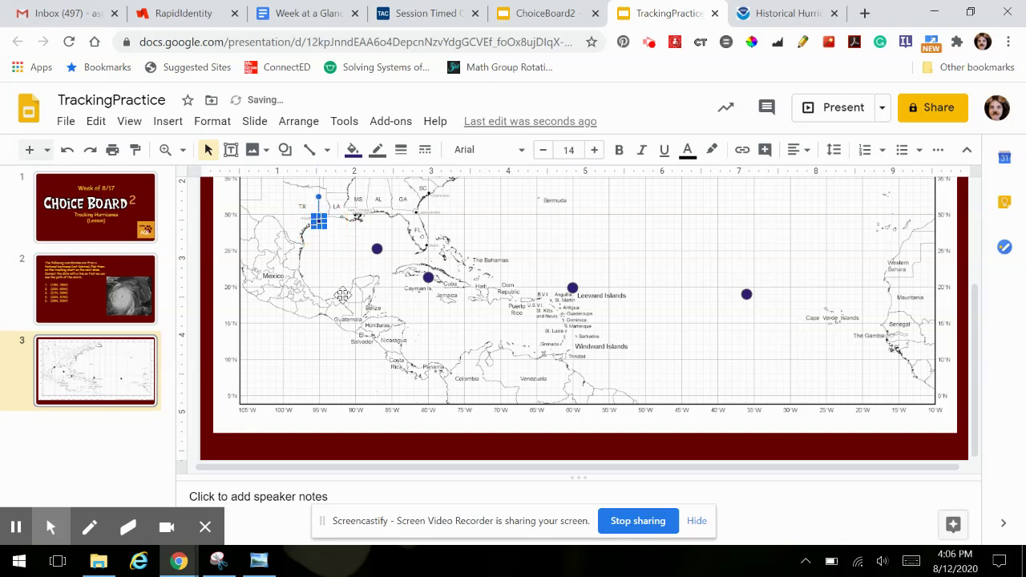
Draw a line from the 36W dot to the 60W dot.
{"action": "left_click", "coordinate": [342, 295]}
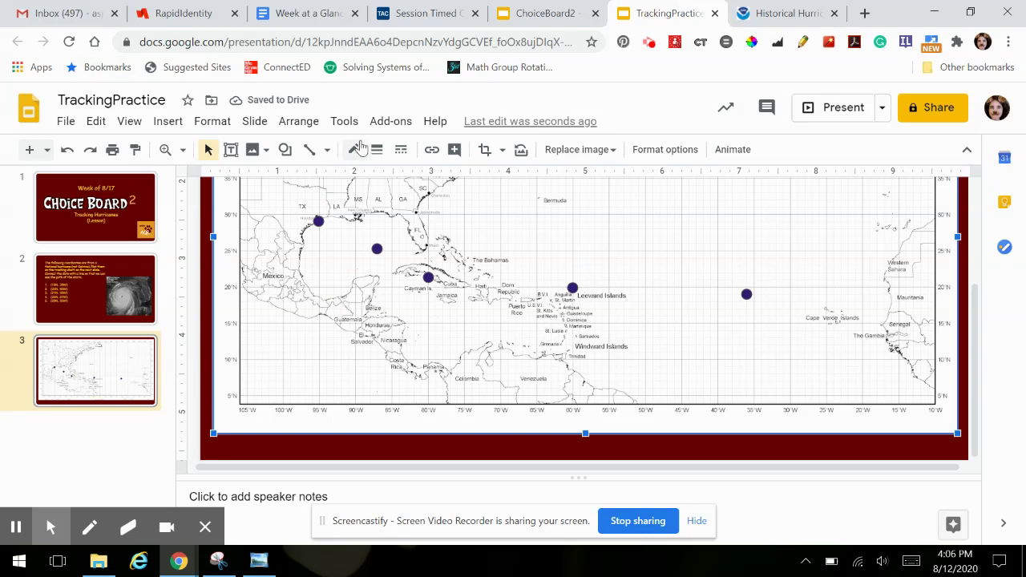
{"action": "left_click", "coordinate": [305, 152]}
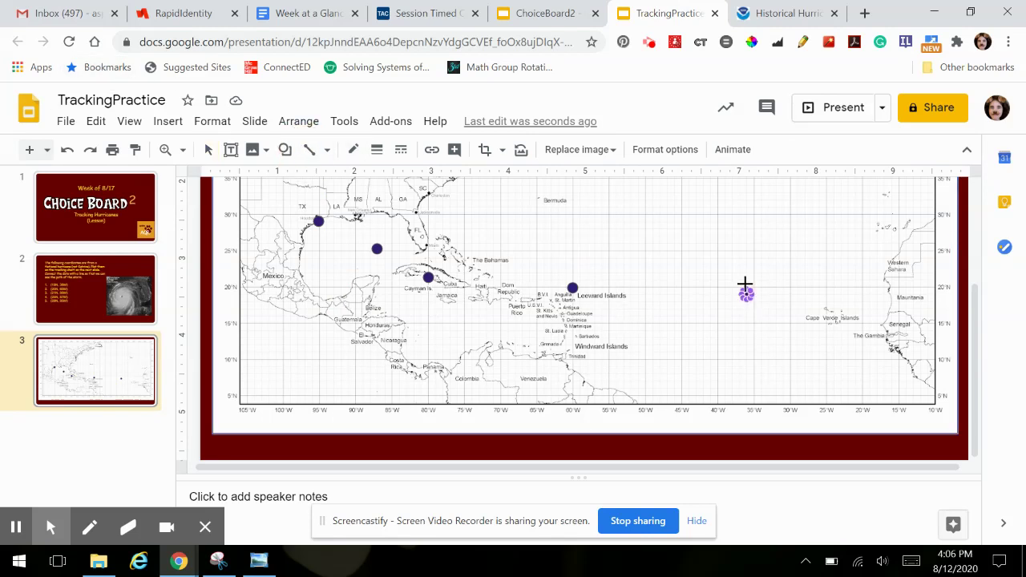
{"action": "left_click_drag", "start_coordinate": [746, 295], "coordinate": [572, 287]}
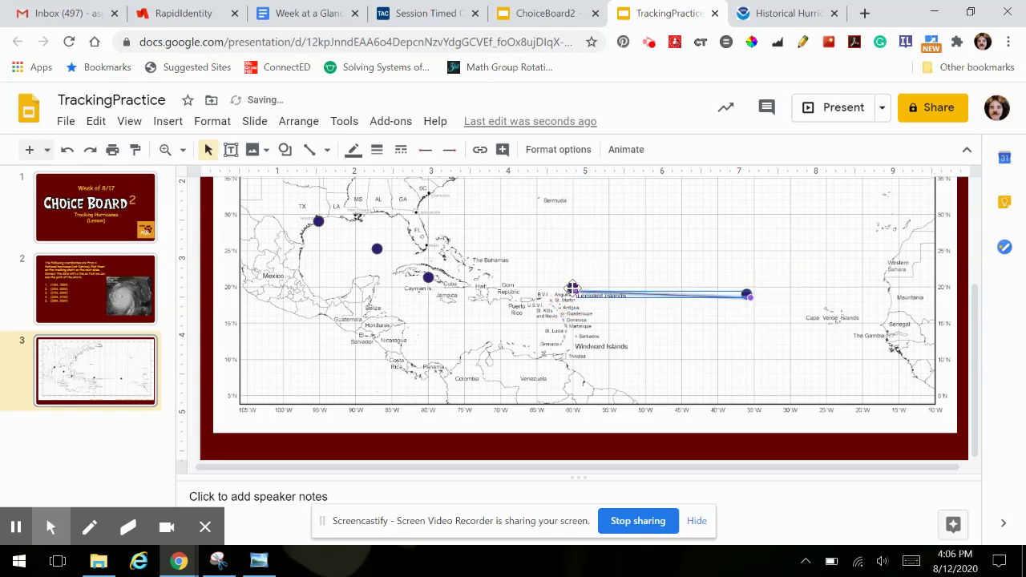
{"action": "left_click", "coordinate": [640, 348]}
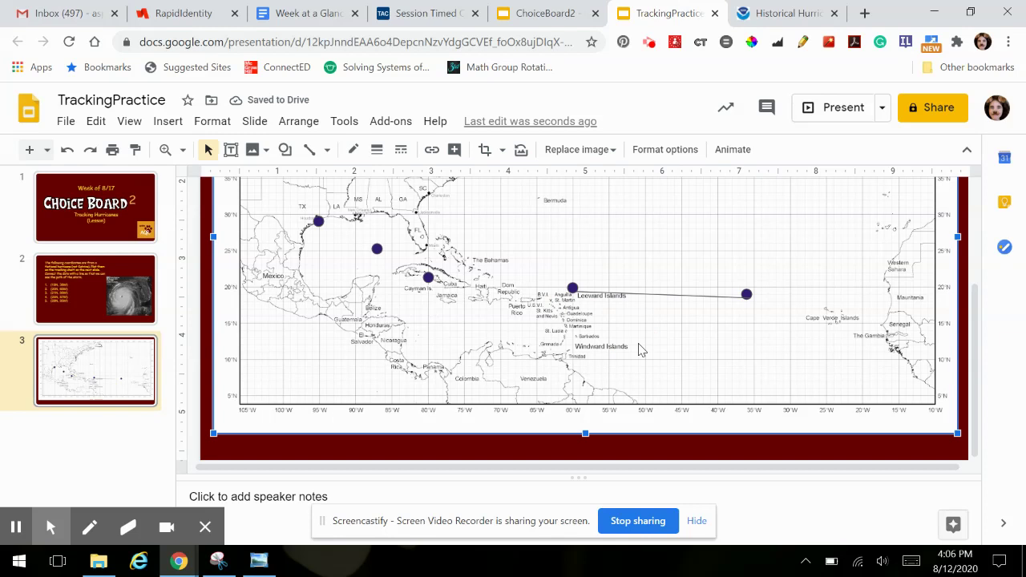
Set that first line's weight to 3px.
{"action": "left_click_drag", "start_coordinate": [661, 292], "coordinate": [658, 288]}
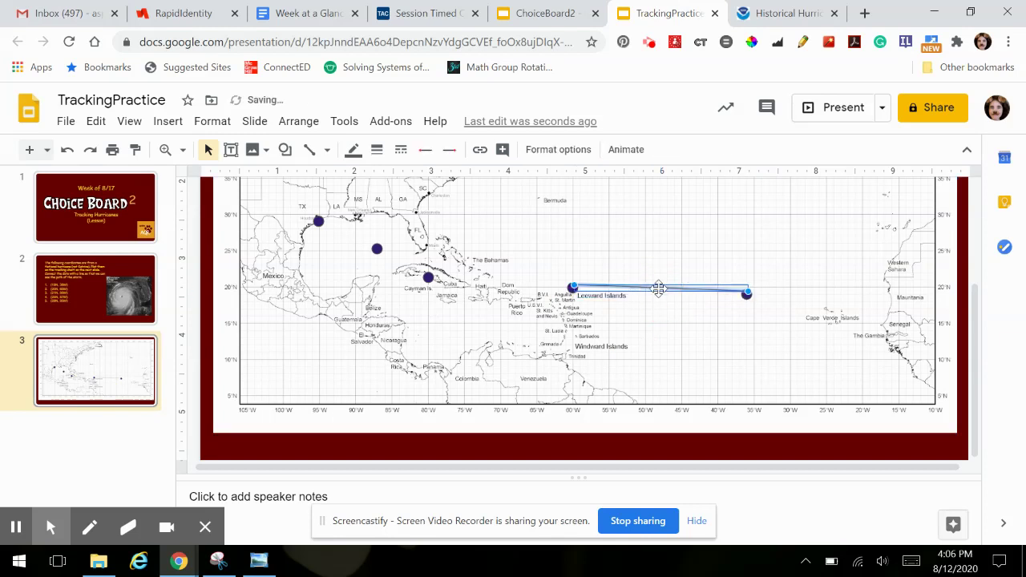
{"action": "left_click", "coordinate": [381, 154]}
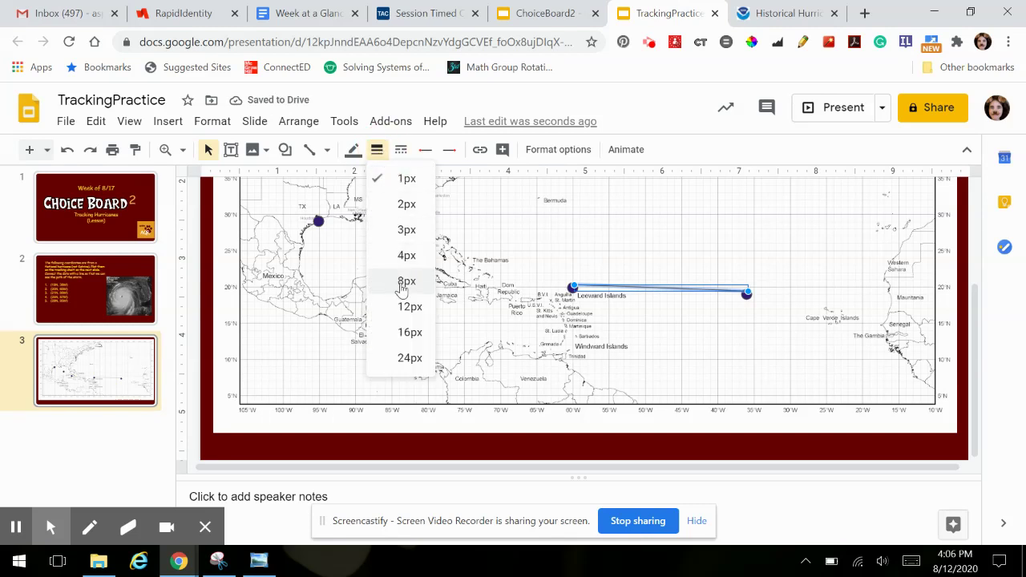
{"action": "left_click", "coordinate": [401, 228]}
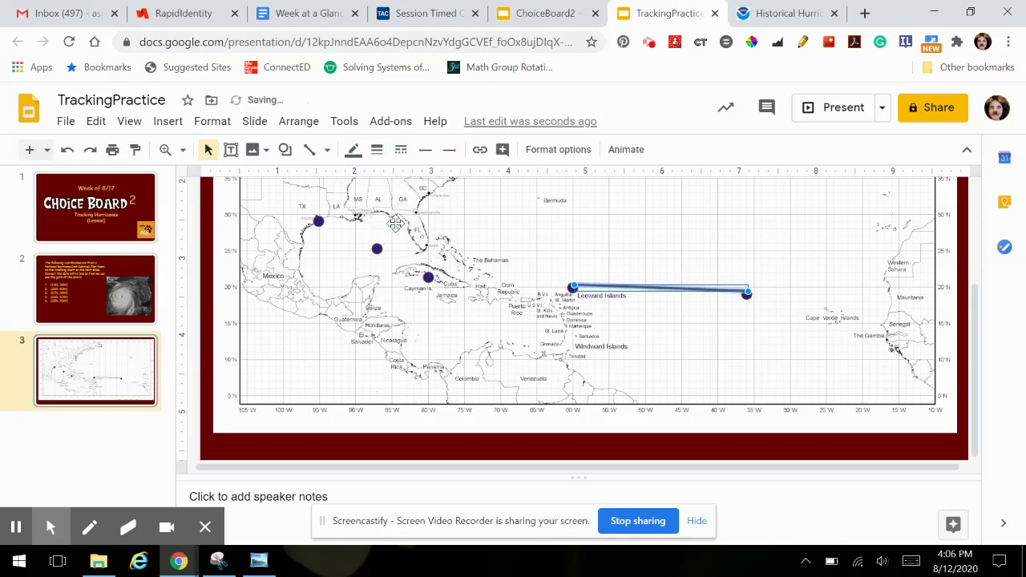
{"action": "left_click", "coordinate": [649, 329]}
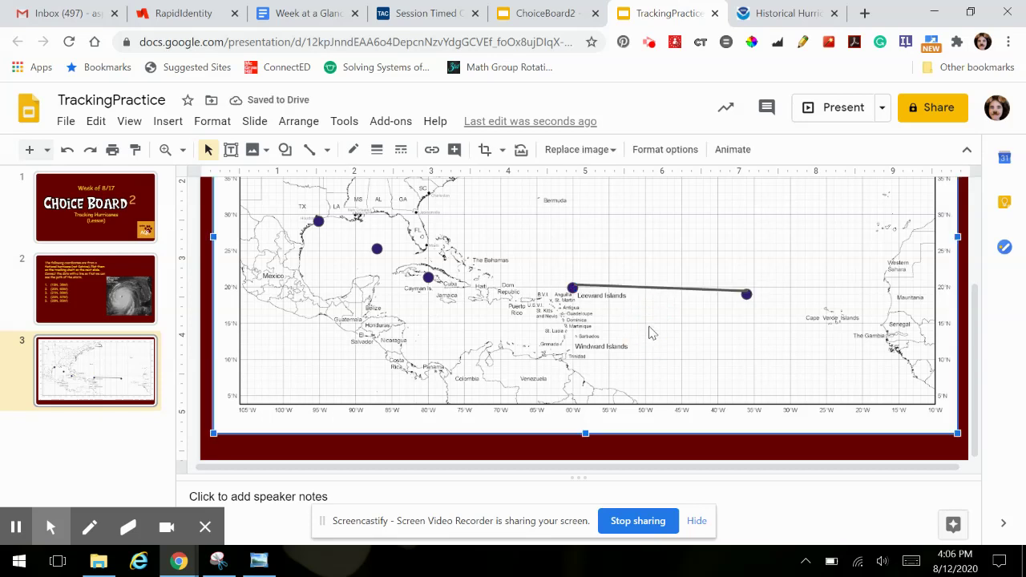
Draw lines from the 60°W dot to 80°W, on to 87°W, and to the 95°W Texas dot.
{"action": "left_click", "coordinate": [309, 149]}
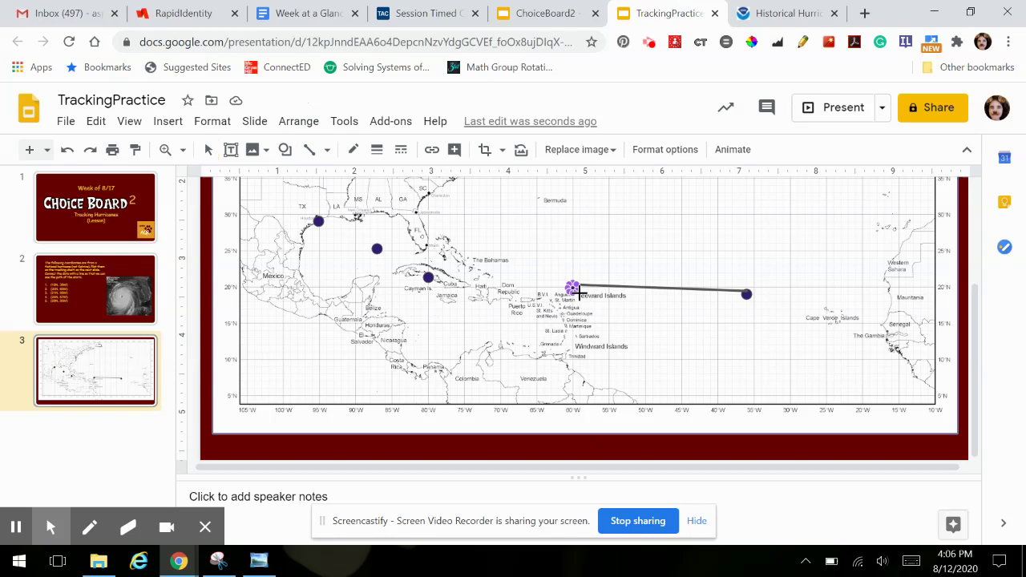
{"action": "left_click_drag", "start_coordinate": [571, 286], "coordinate": [429, 275]}
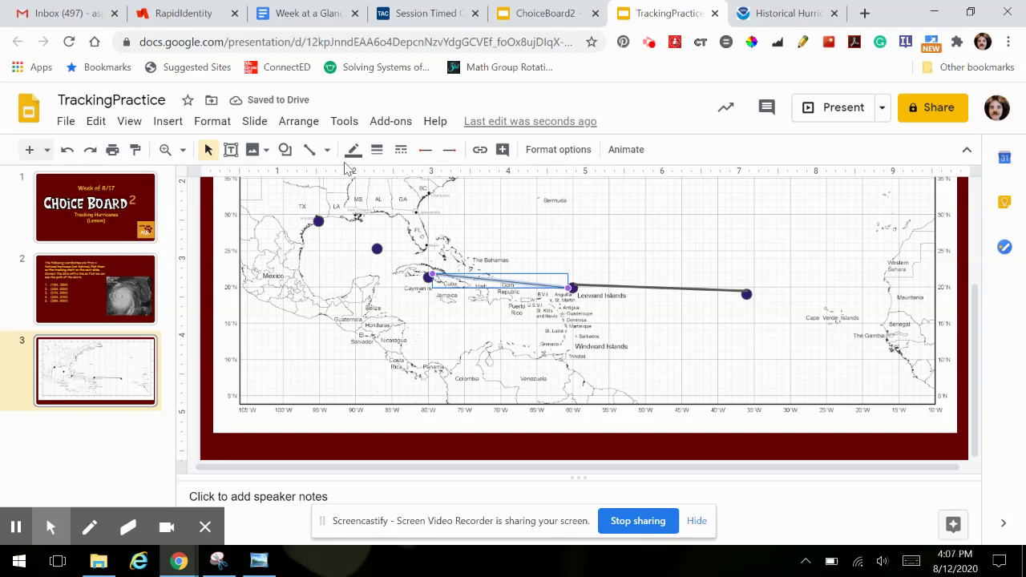
{"action": "left_click", "coordinate": [310, 149]}
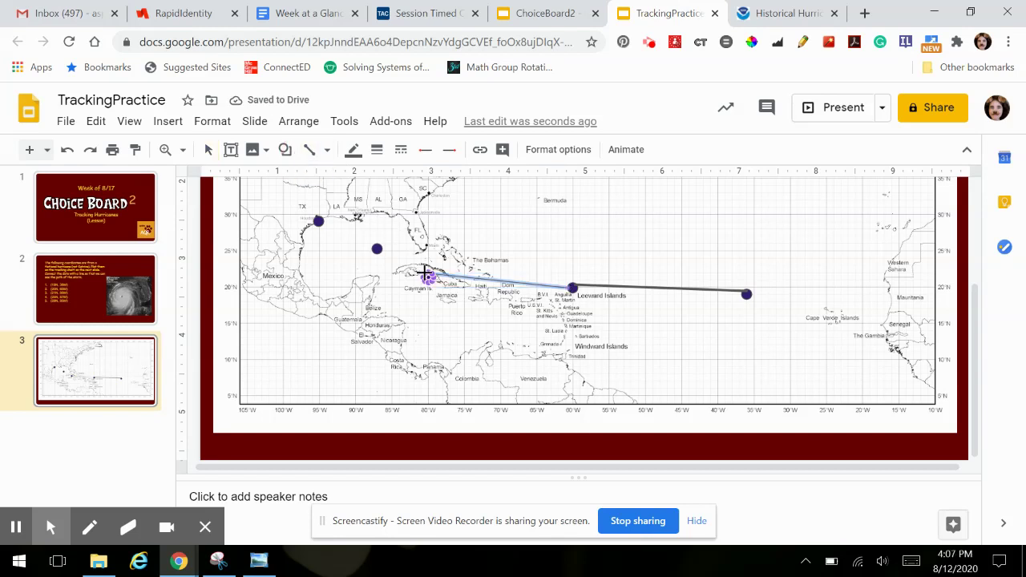
{"action": "left_click_drag", "start_coordinate": [427, 276], "coordinate": [377, 248]}
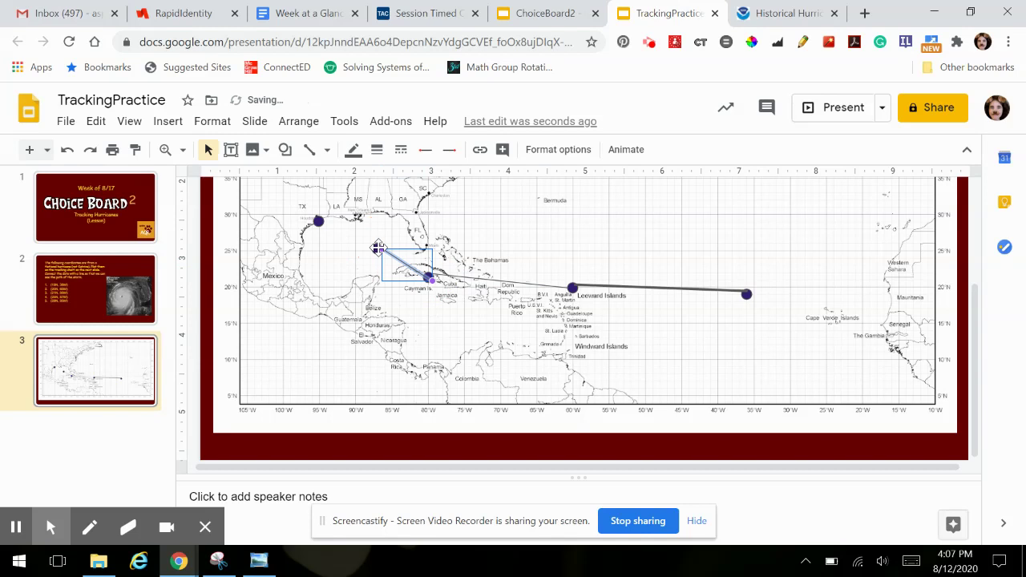
{"action": "left_click", "coordinate": [309, 149]}
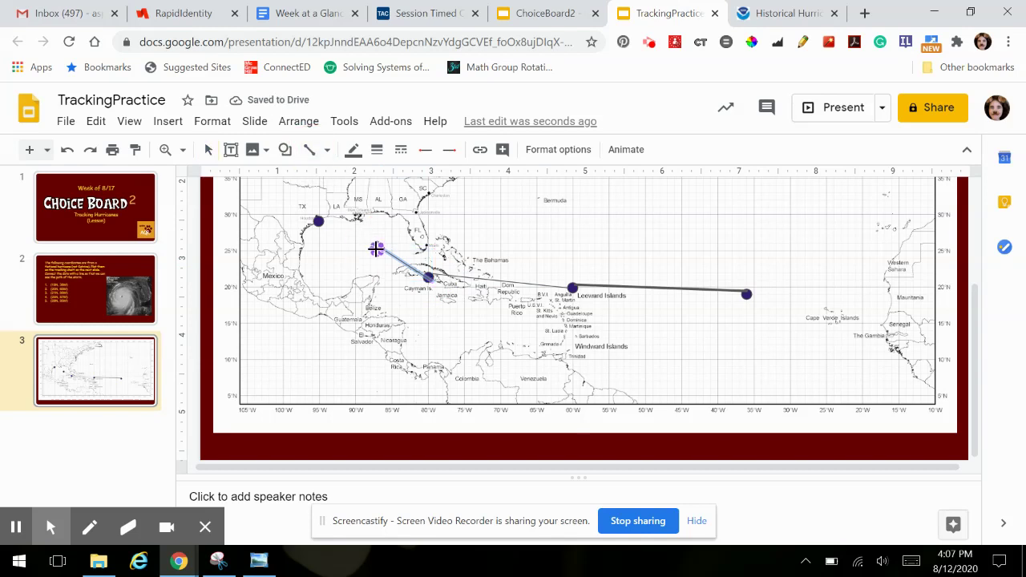
{"action": "left_click_drag", "start_coordinate": [376, 249], "coordinate": [319, 221]}
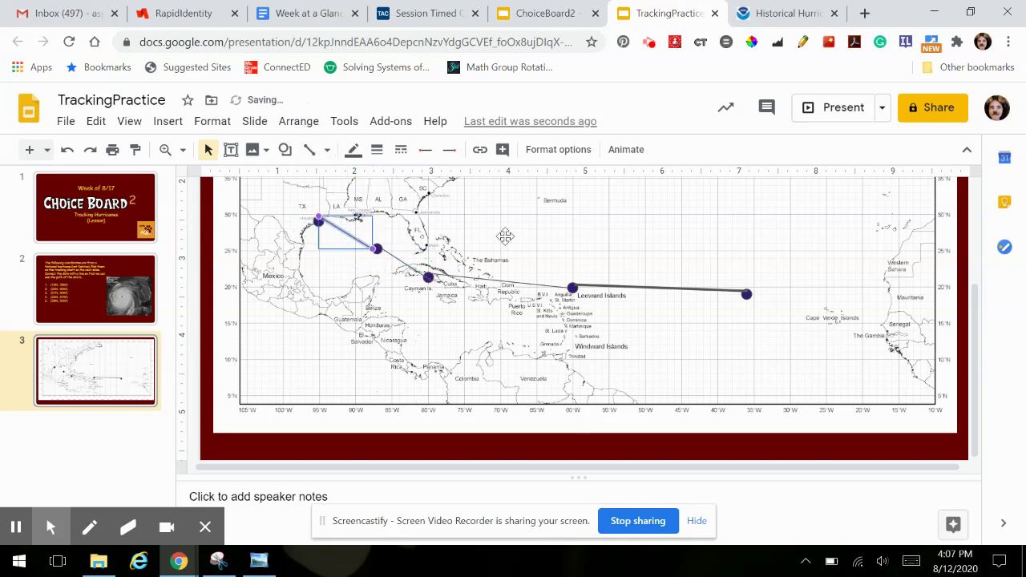
{"action": "left_click", "coordinate": [505, 236]}
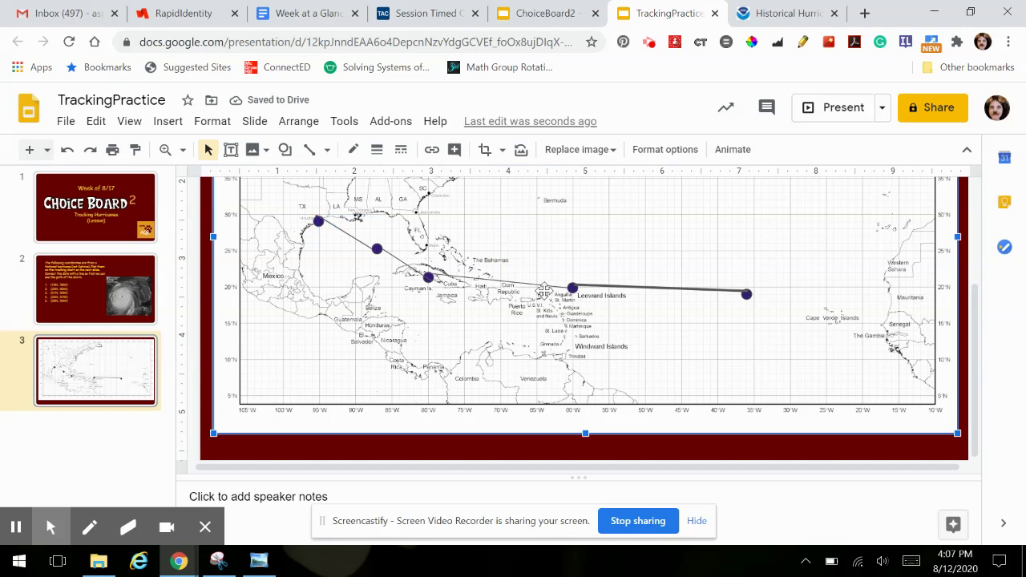
{"action": "left_click_drag", "start_coordinate": [544, 290], "coordinate": [550, 288]}
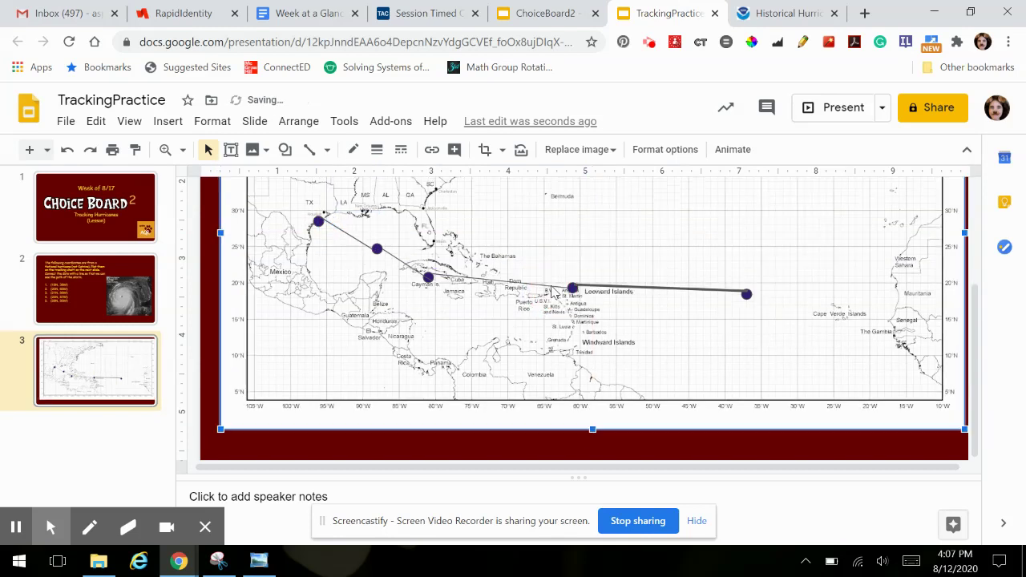
Reposition the Leeward–Cuba line so it sits between its two dots.
{"action": "left_click", "coordinate": [534, 287]}
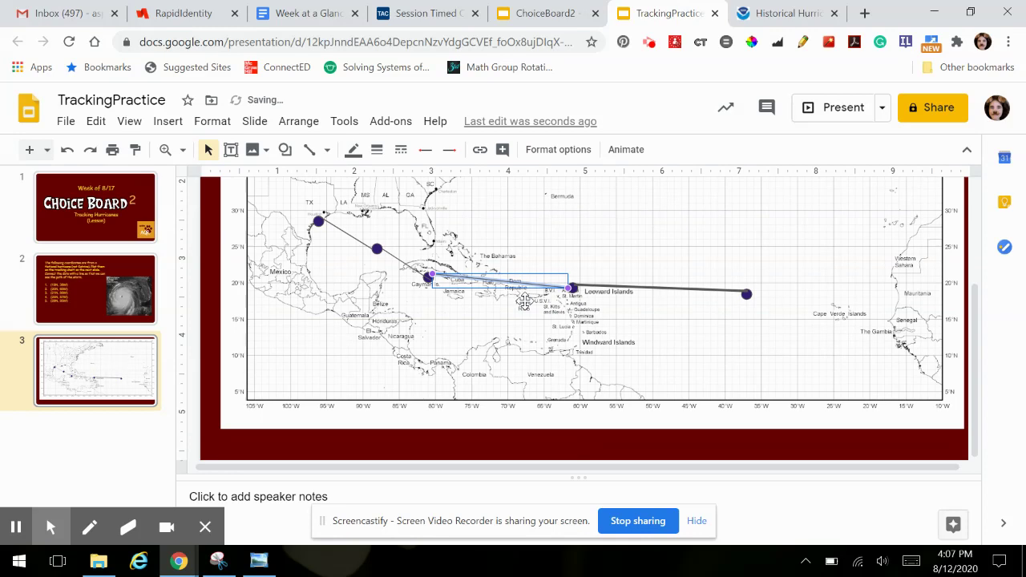
{"action": "left_click", "coordinate": [531, 292]}
{"action": "scroll", "coordinate": [524, 297], "scroll_direction": "up", "scroll_amount": 1}
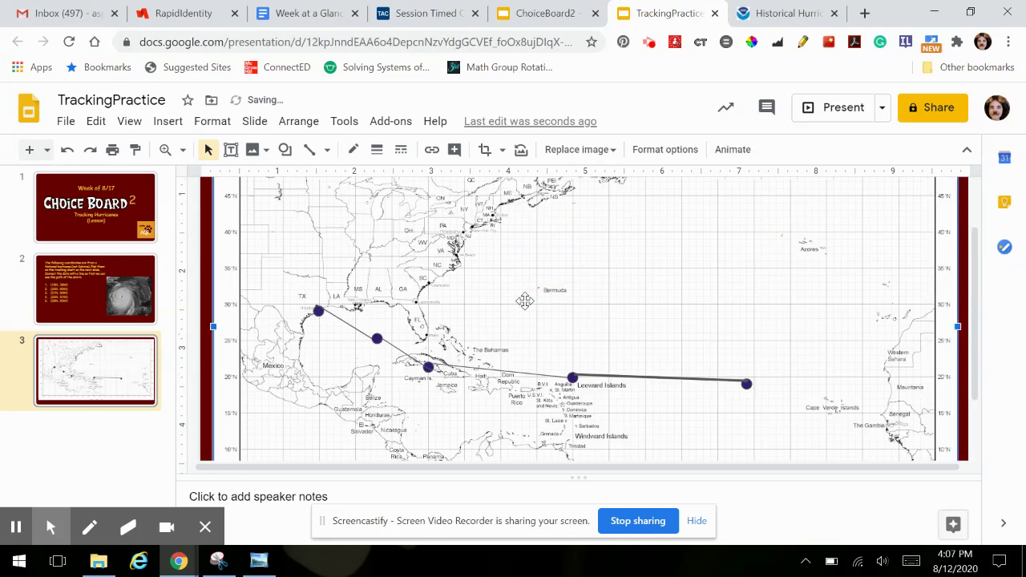
{"action": "left_click", "coordinate": [499, 368]}
{"action": "left_click_drag", "start_coordinate": [499, 370], "coordinate": [509, 370]}
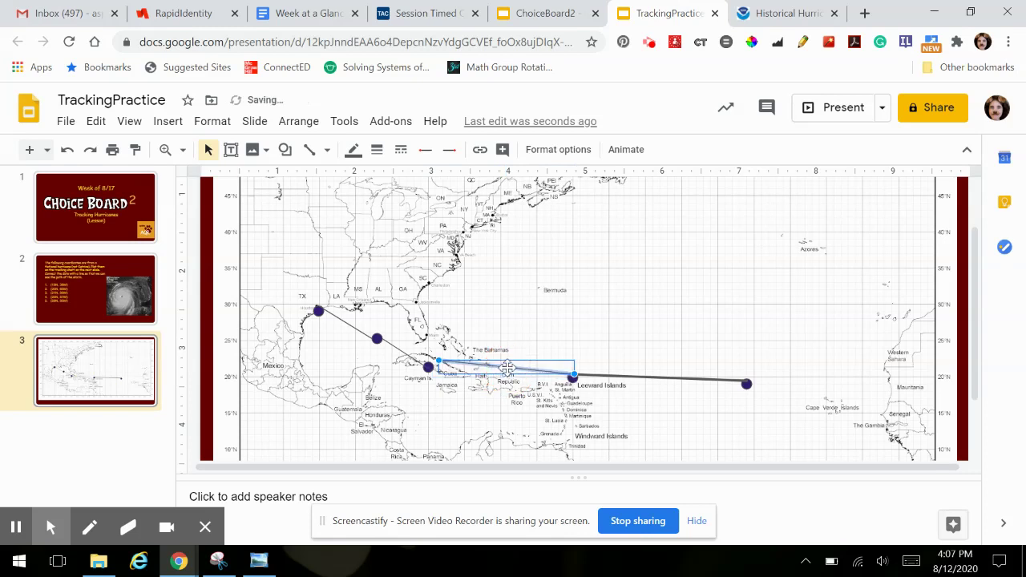
{"action": "left_click_drag", "start_coordinate": [439, 363], "coordinate": [430, 366]}
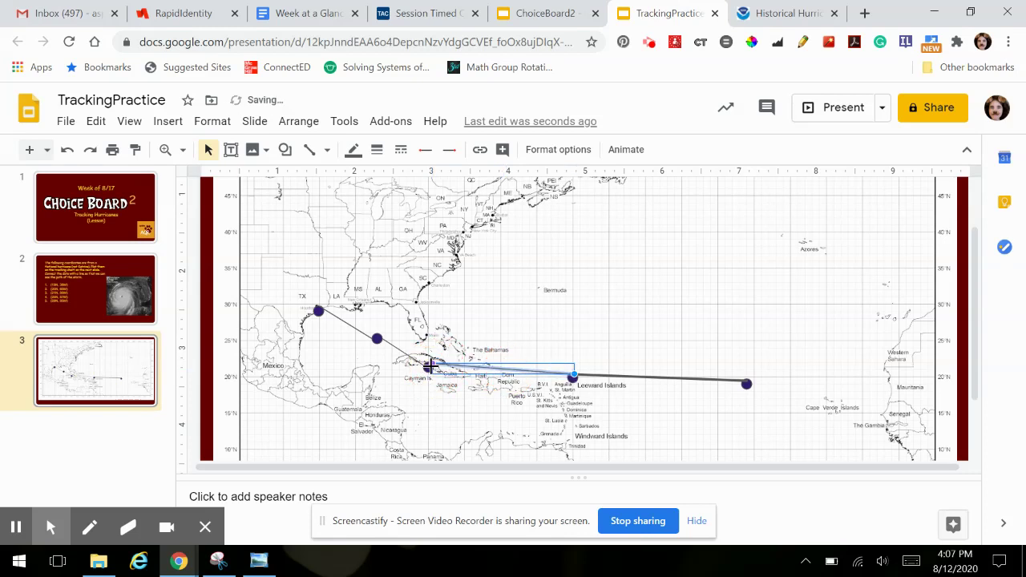
{"action": "left_click", "coordinate": [589, 304]}
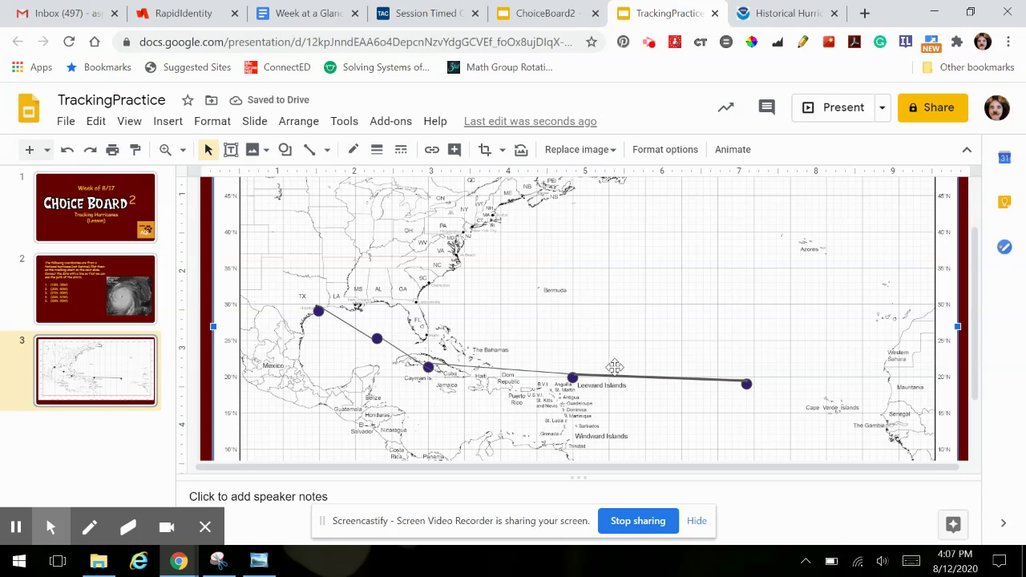
Set the Leeward–Cuba, Cuba–Gulf and Gulf–Texas lines to 3px, then recheck slide 2's coordinates.
{"action": "left_click", "coordinate": [522, 372]}
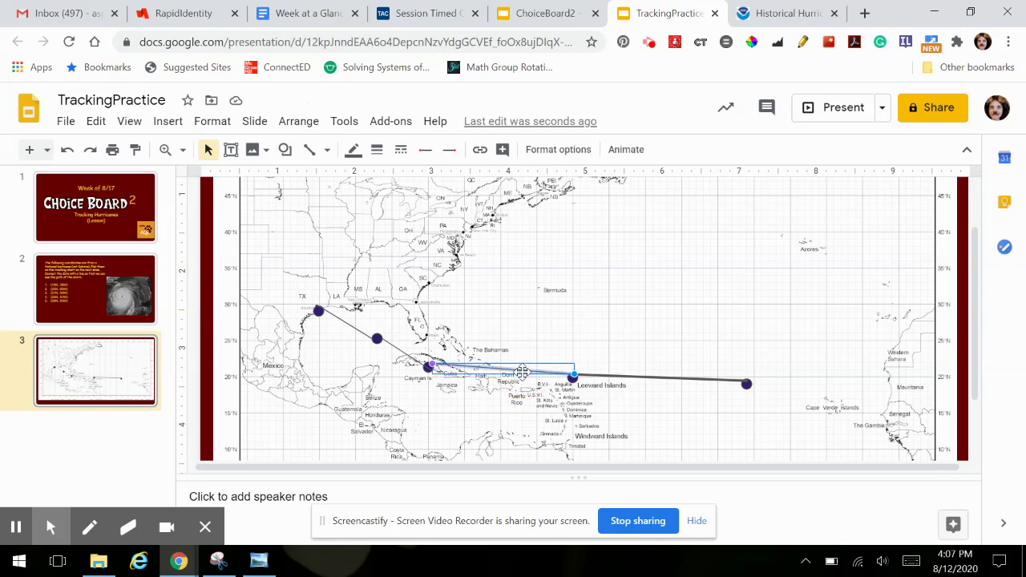
{"action": "left_click", "coordinate": [376, 149]}
{"action": "left_click", "coordinate": [398, 241]}
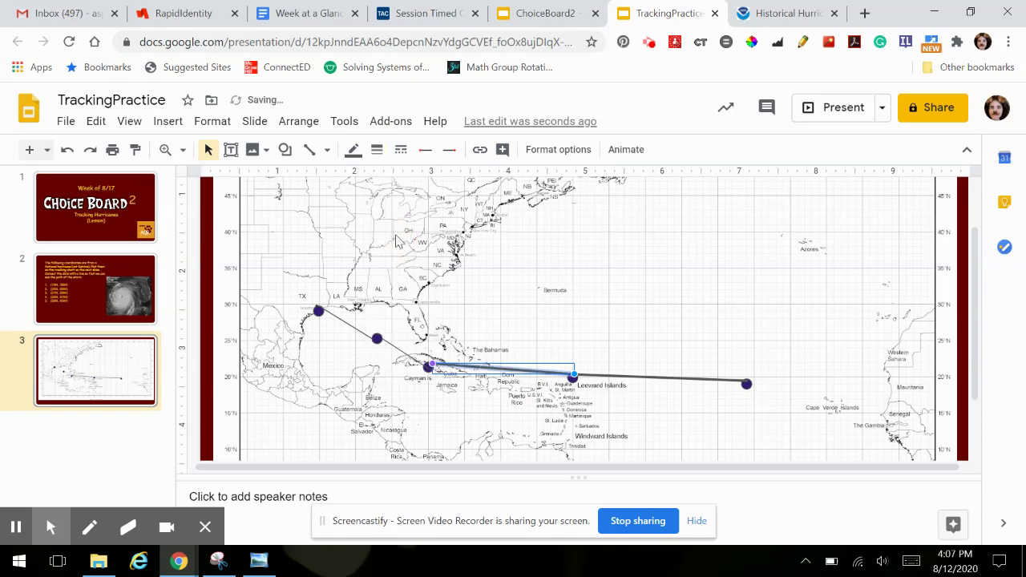
{"action": "left_click", "coordinate": [405, 354]}
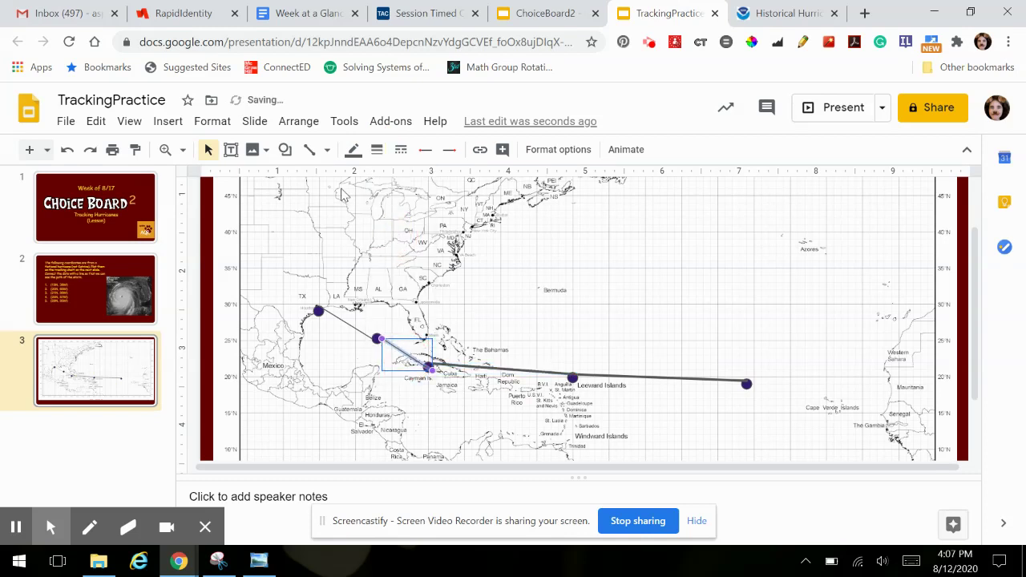
{"action": "left_click", "coordinate": [377, 151]}
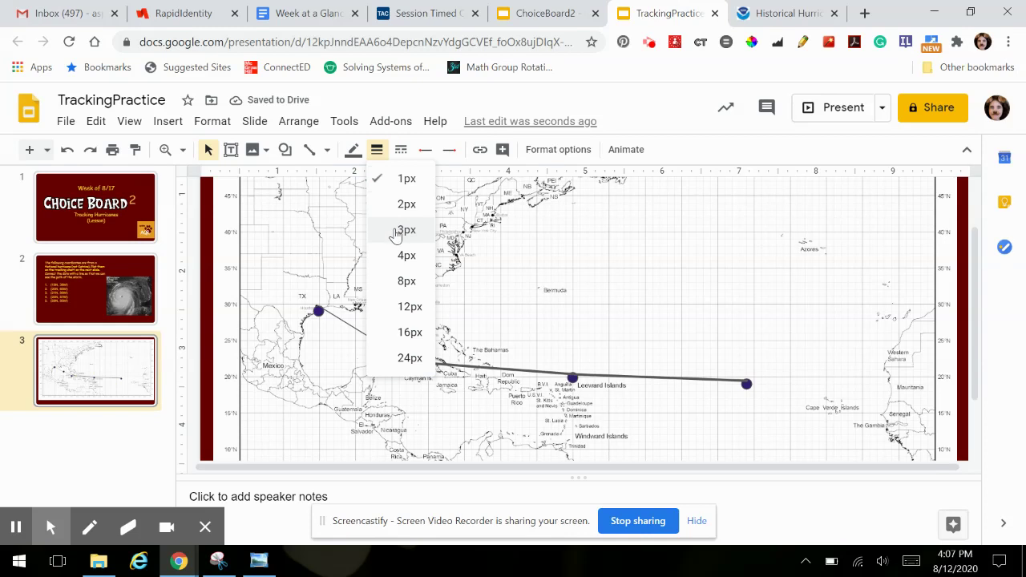
{"action": "left_click", "coordinate": [396, 234]}
{"action": "left_click", "coordinate": [349, 324]}
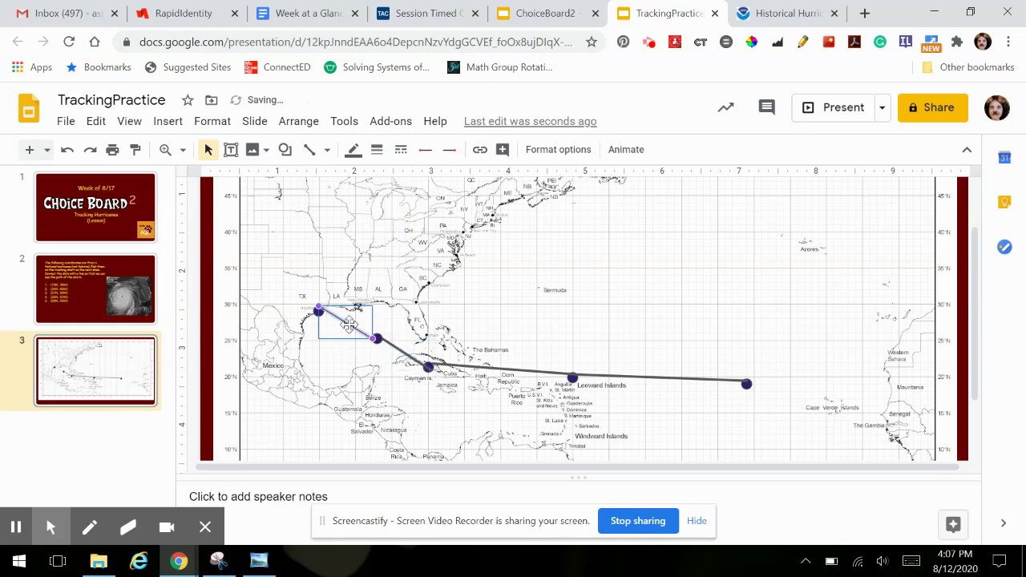
{"action": "left_click", "coordinate": [376, 151]}
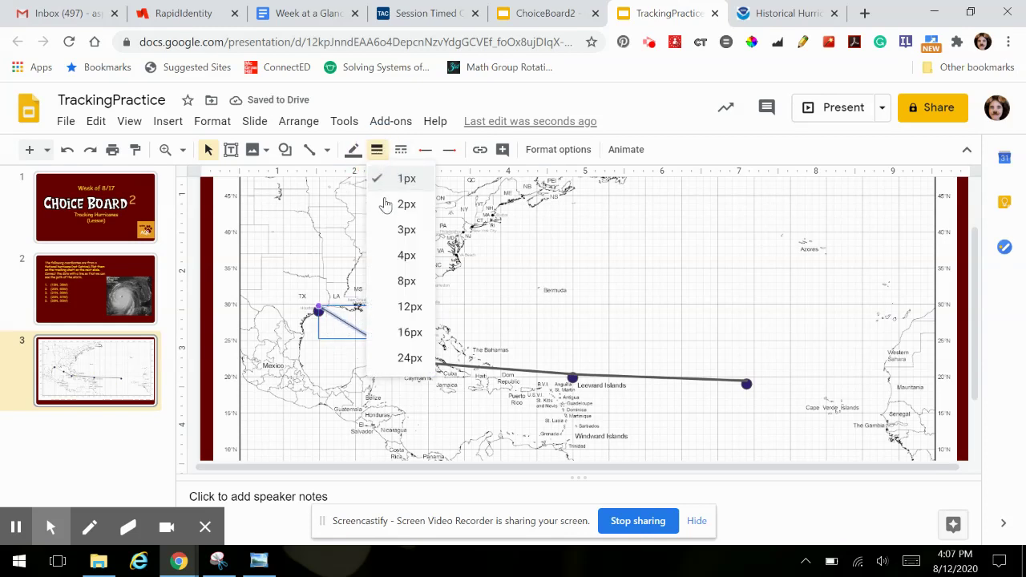
{"action": "left_click", "coordinate": [396, 232]}
{"action": "left_click", "coordinate": [627, 309]}
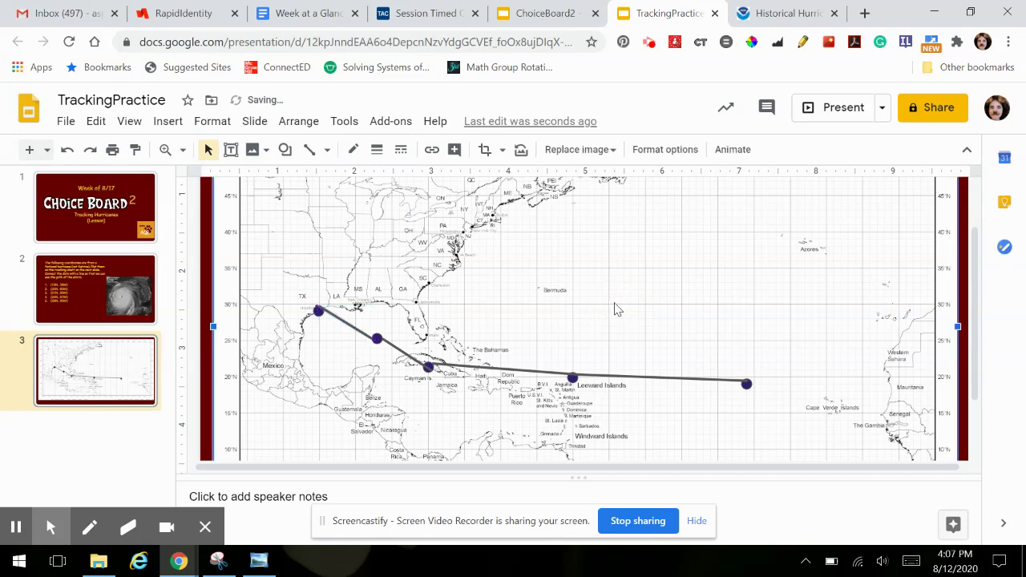
{"action": "left_click", "coordinate": [108, 275]}
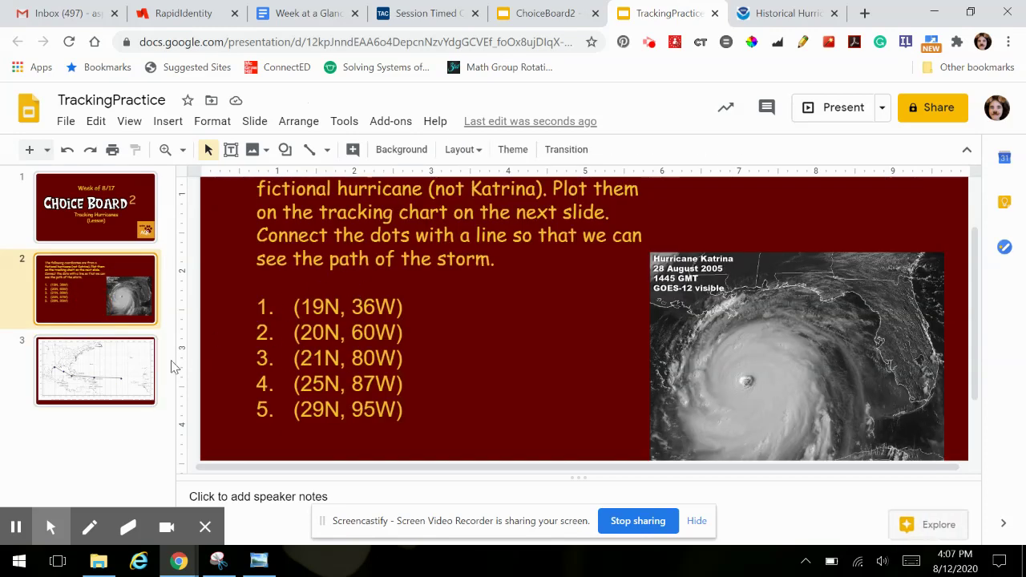
{"action": "left_click", "coordinate": [133, 368]}
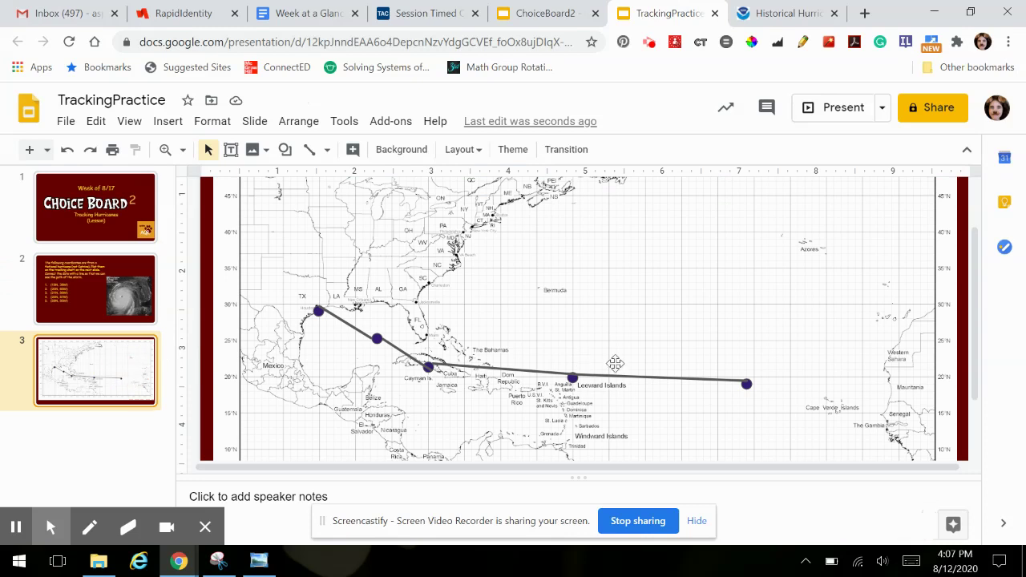